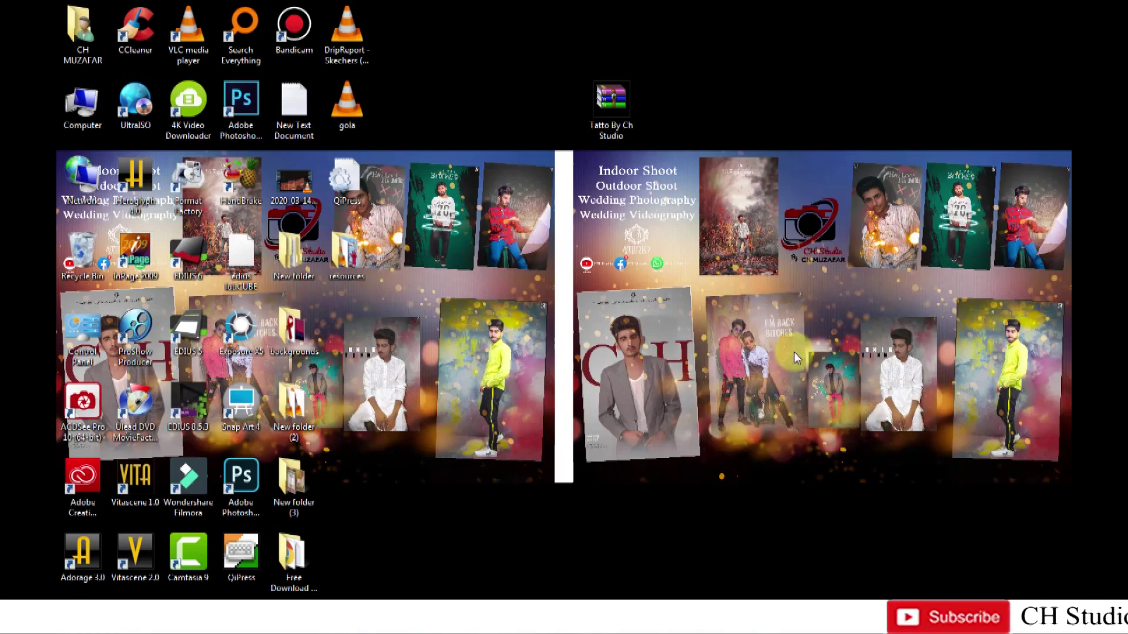
Refresh the desktop repeatedly from its right-click menu.
{"action": "right_click", "coordinate": [852, 281]}
{"action": "left_click", "coordinate": [879, 318]}
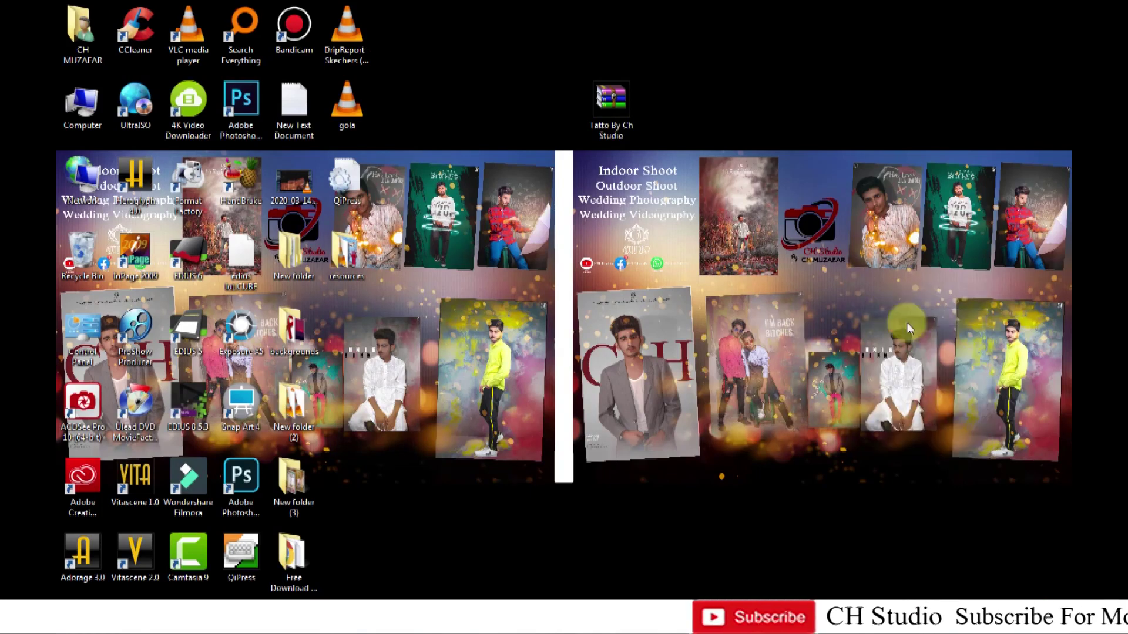
{"action": "right_click", "coordinate": [892, 288]}
{"action": "left_click", "coordinate": [917, 327]}
{"action": "right_click", "coordinate": [935, 366]}
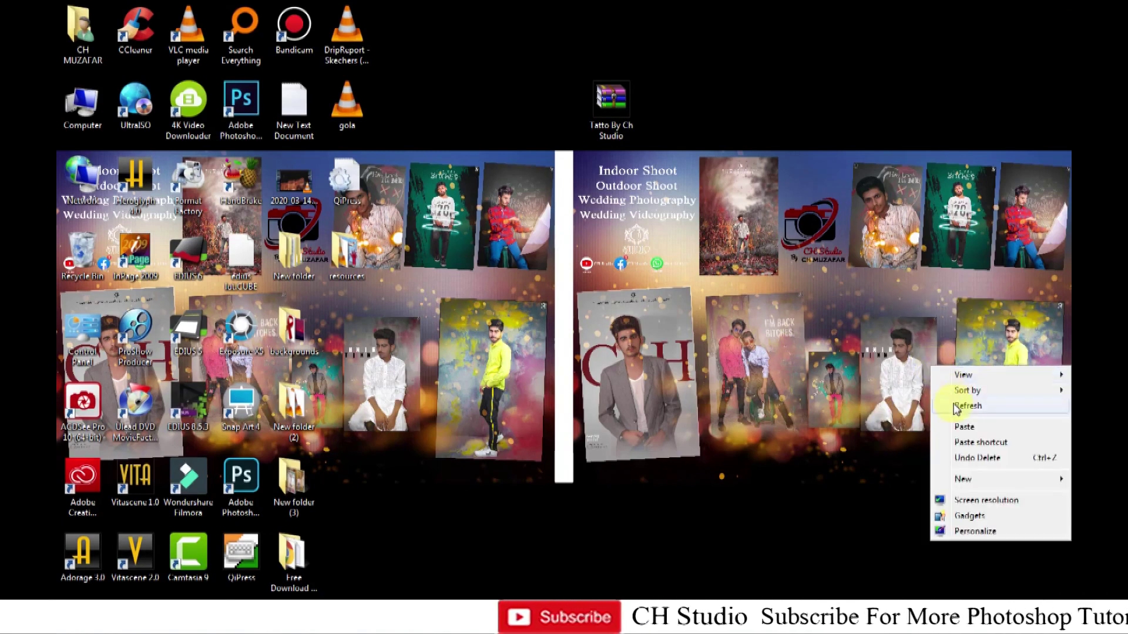
{"action": "left_click", "coordinate": [956, 406]}
{"action": "right_click", "coordinate": [785, 316]}
{"action": "left_click", "coordinate": [819, 360]}
{"action": "right_click", "coordinate": [807, 361]}
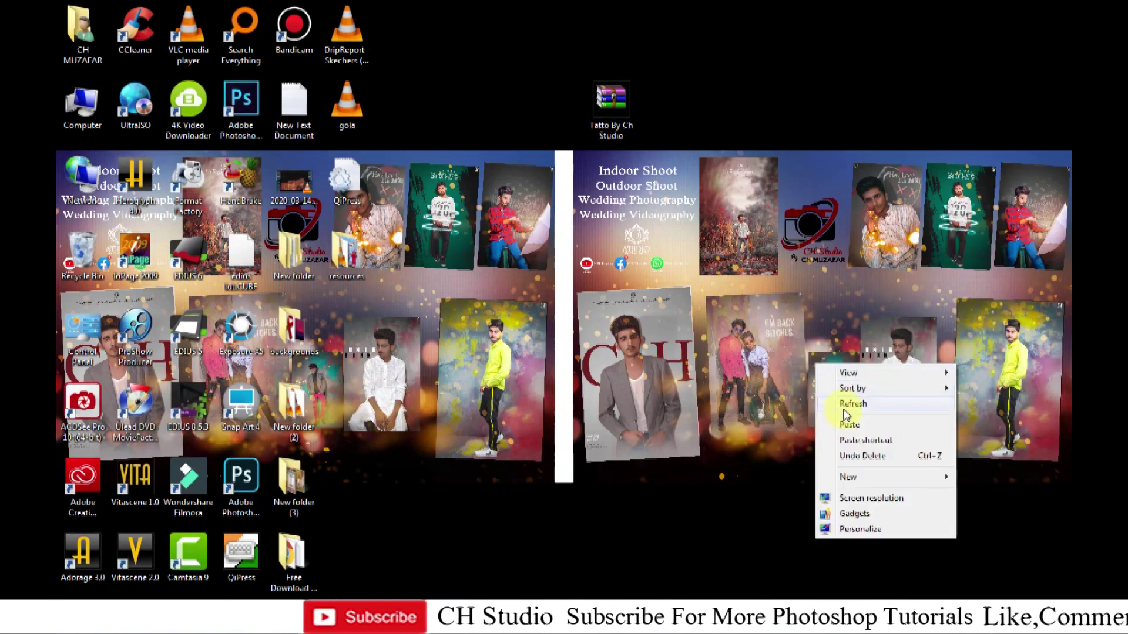
{"action": "left_click", "coordinate": [825, 400]}
{"action": "right_click", "coordinate": [780, 251]}
{"action": "left_click", "coordinate": [805, 289]}
{"action": "right_click", "coordinate": [801, 296]}
{"action": "left_click", "coordinate": [819, 336]}
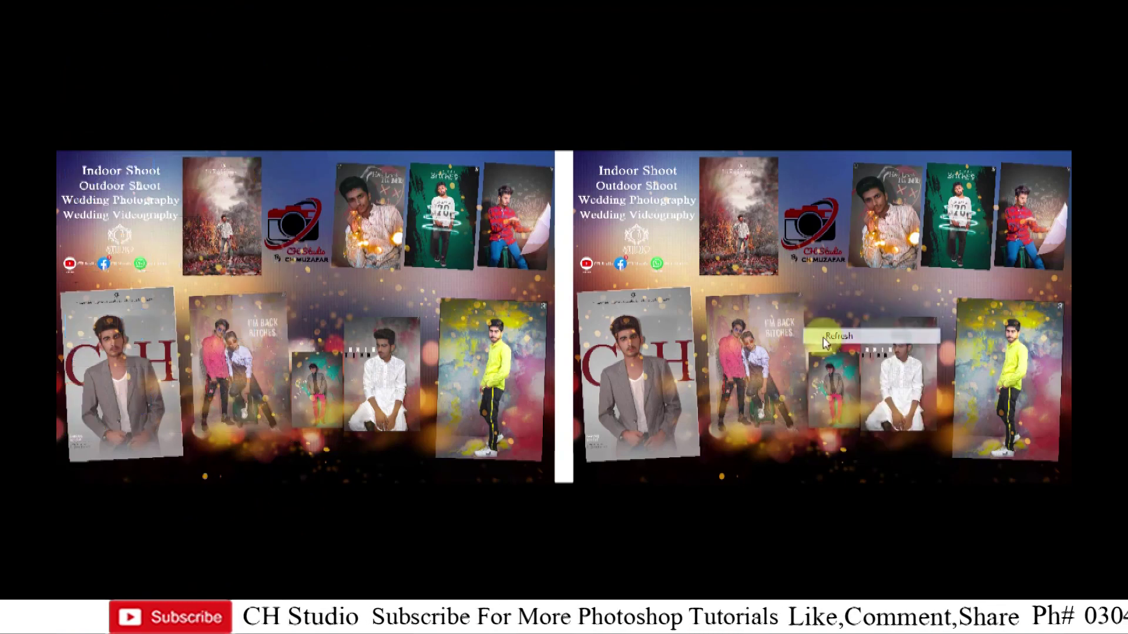
{"action": "right_click", "coordinate": [734, 211]}
{"action": "left_click", "coordinate": [763, 249]}
{"action": "right_click", "coordinate": [767, 249]}
{"action": "left_click", "coordinate": [788, 288]}
{"action": "right_click", "coordinate": [787, 278]}
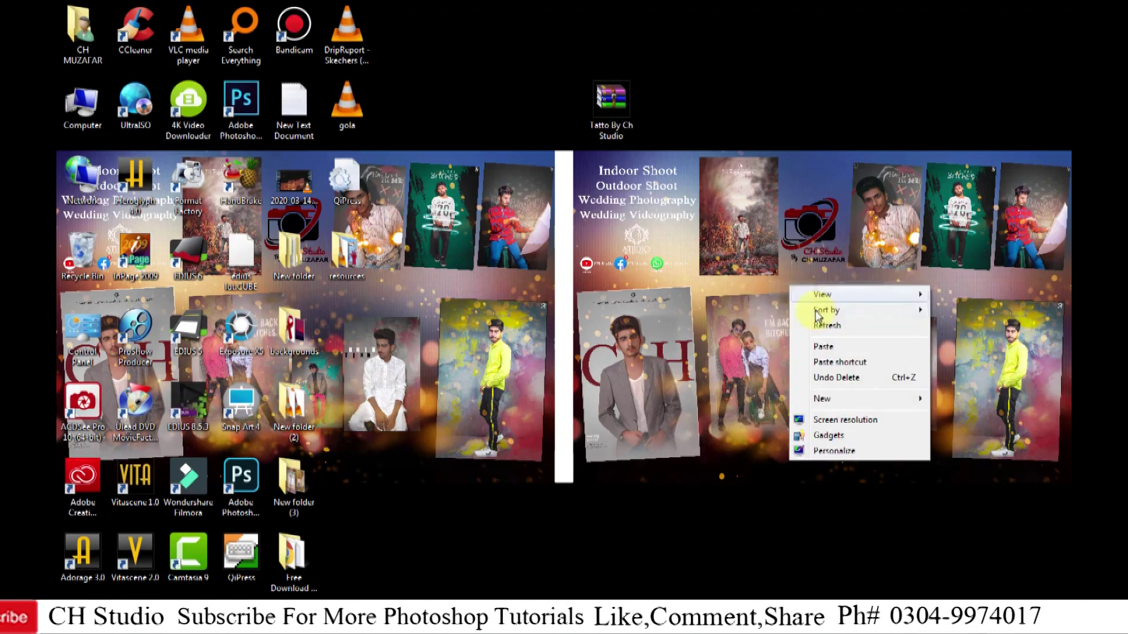
{"action": "left_click", "coordinate": [810, 317]}
{"action": "right_click", "coordinate": [814, 317]}
{"action": "left_click", "coordinate": [837, 356]}
{"action": "right_click", "coordinate": [803, 280]}
{"action": "left_click", "coordinate": [832, 327]}
{"action": "right_click", "coordinate": [827, 312]}
{"action": "left_click", "coordinate": [840, 351]}
{"action": "right_click", "coordinate": [798, 226]}
{"action": "left_click", "coordinate": [824, 270]}
{"action": "right_click", "coordinate": [819, 258]}
{"action": "left_click", "coordinate": [839, 302]}
{"action": "right_click", "coordinate": [818, 240]}
{"action": "left_click", "coordinate": [844, 283]}
{"action": "right_click", "coordinate": [841, 272]}
{"action": "left_click", "coordinate": [858, 312]}
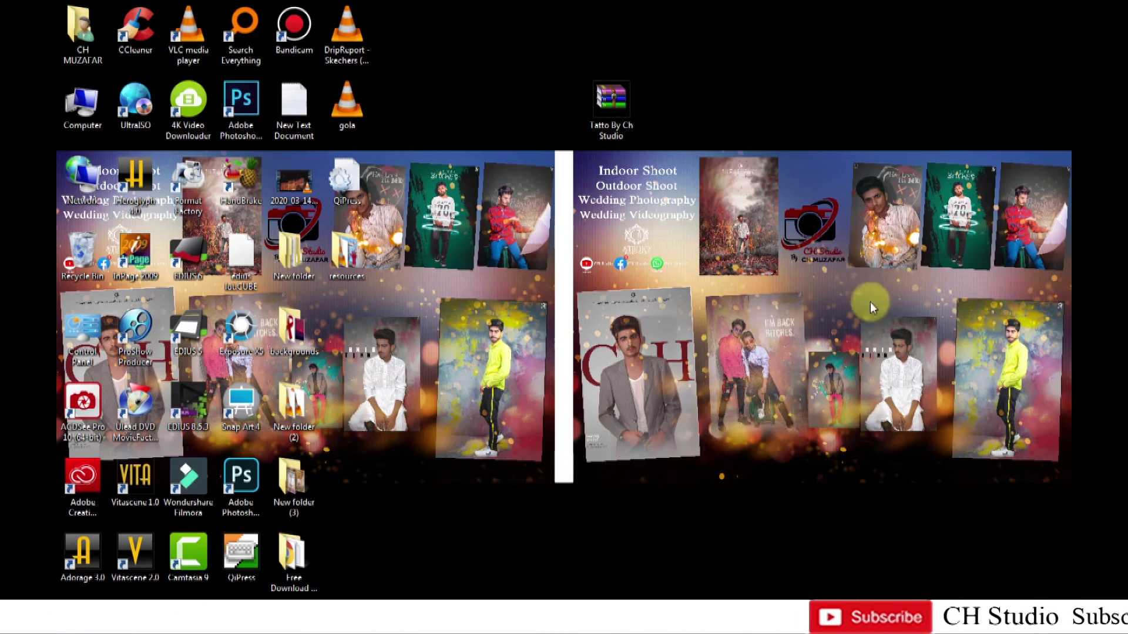
{"action": "right_click", "coordinate": [834, 240]}
{"action": "left_click", "coordinate": [864, 281]}
{"action": "right_click", "coordinate": [864, 292]}
{"action": "right_click", "coordinate": [892, 330]}
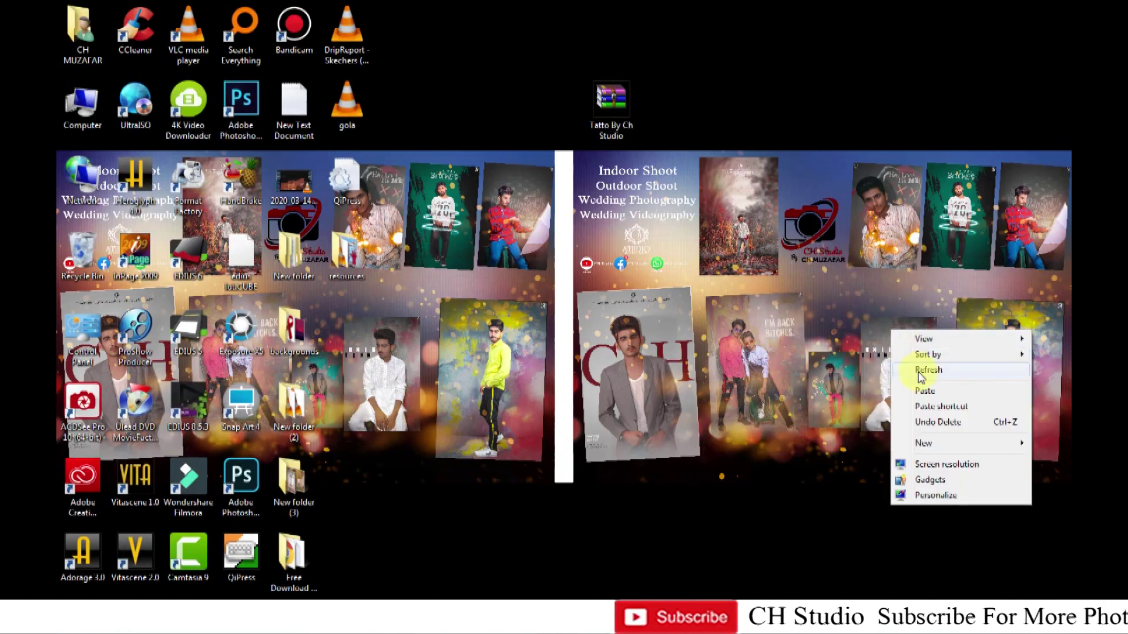
{"action": "left_click", "coordinate": [918, 373]}
{"action": "right_click", "coordinate": [918, 374]}
{"action": "left_click", "coordinate": [934, 413]}
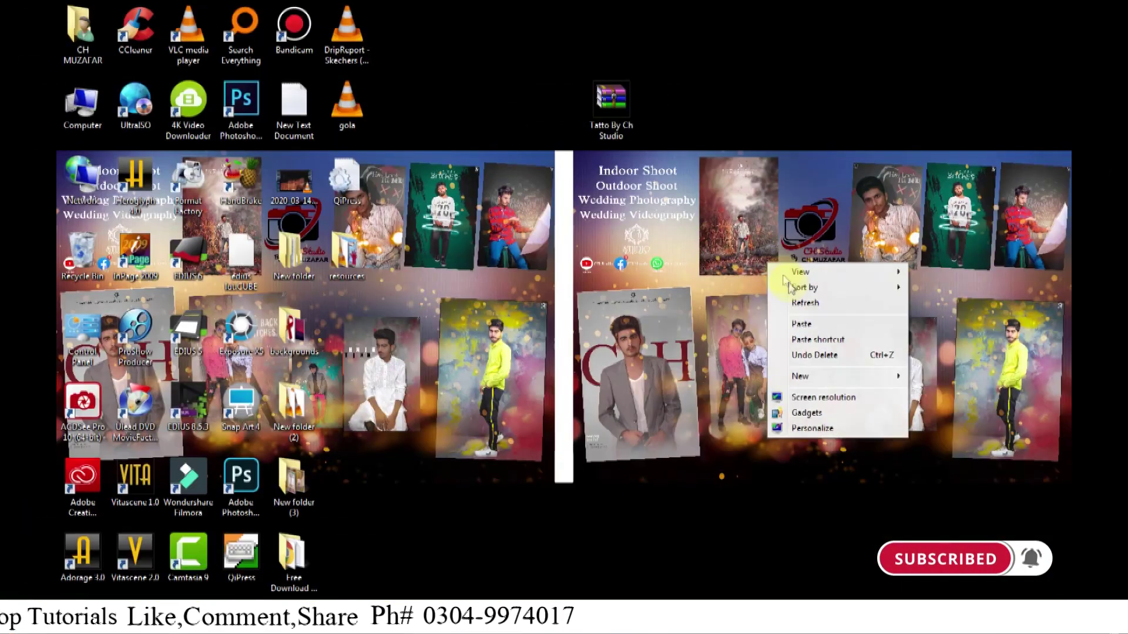
{"action": "left_click", "coordinate": [800, 304]}
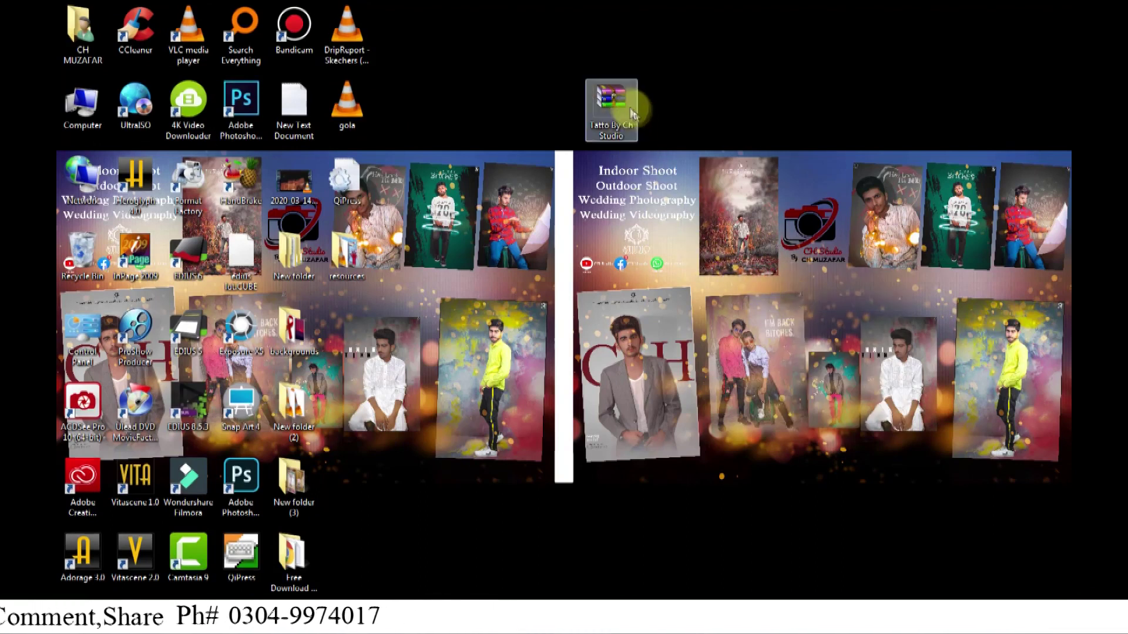
{"action": "right_click", "coordinate": [697, 75]}
{"action": "left_click", "coordinate": [723, 115]}
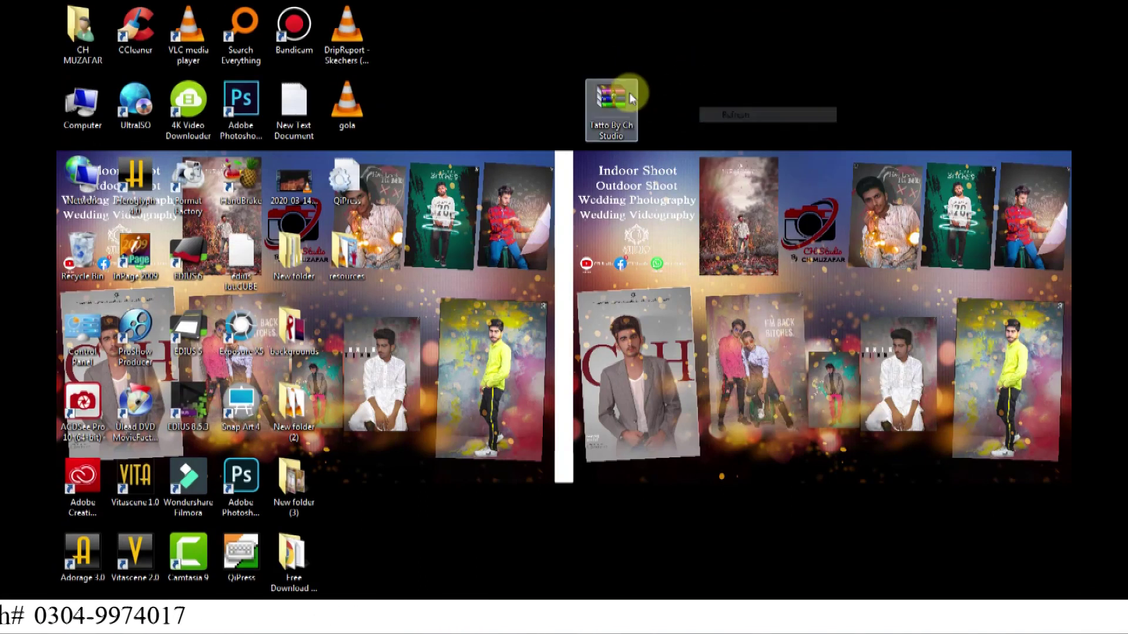
Try extracting the tattoo archive into its own folder, then cancel the password prompt.
{"action": "right_click", "coordinate": [613, 91]}
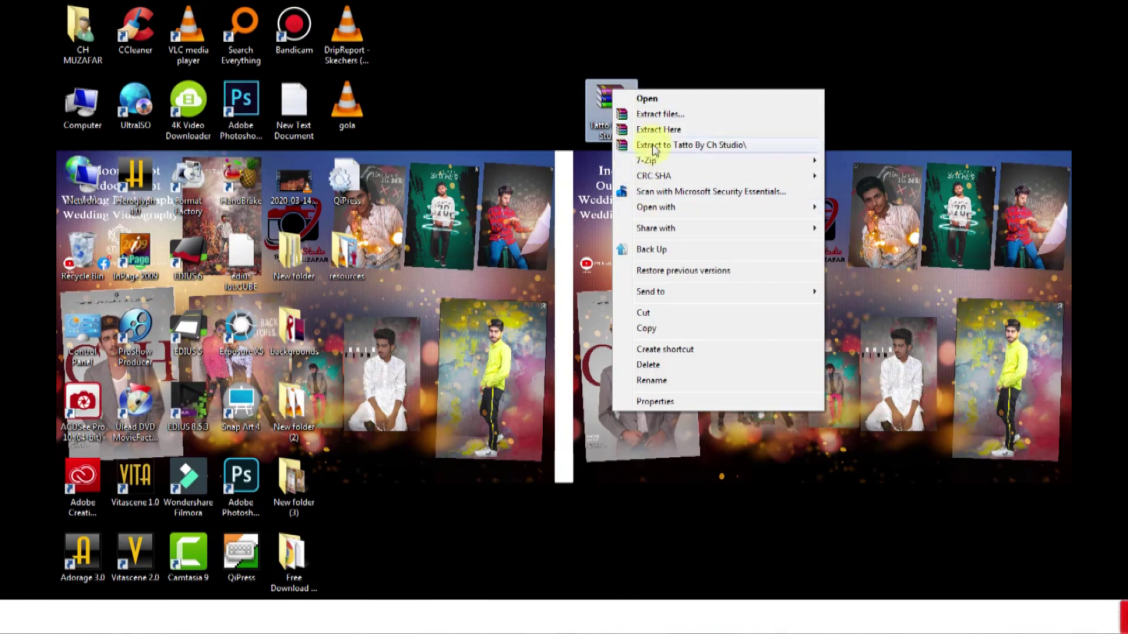
{"action": "left_click", "coordinate": [653, 146]}
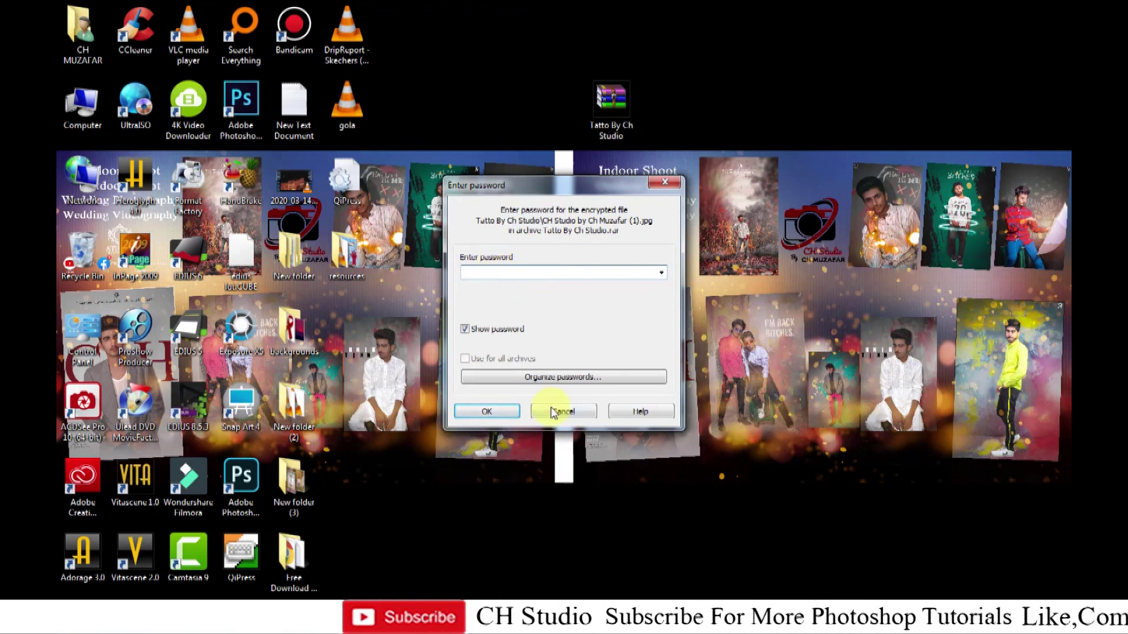
{"action": "key", "text": "Escape"}
Refresh the desktop twice more.
{"action": "right_click", "coordinate": [720, 66]}
{"action": "left_click", "coordinate": [757, 104]}
{"action": "right_click", "coordinate": [744, 111]}
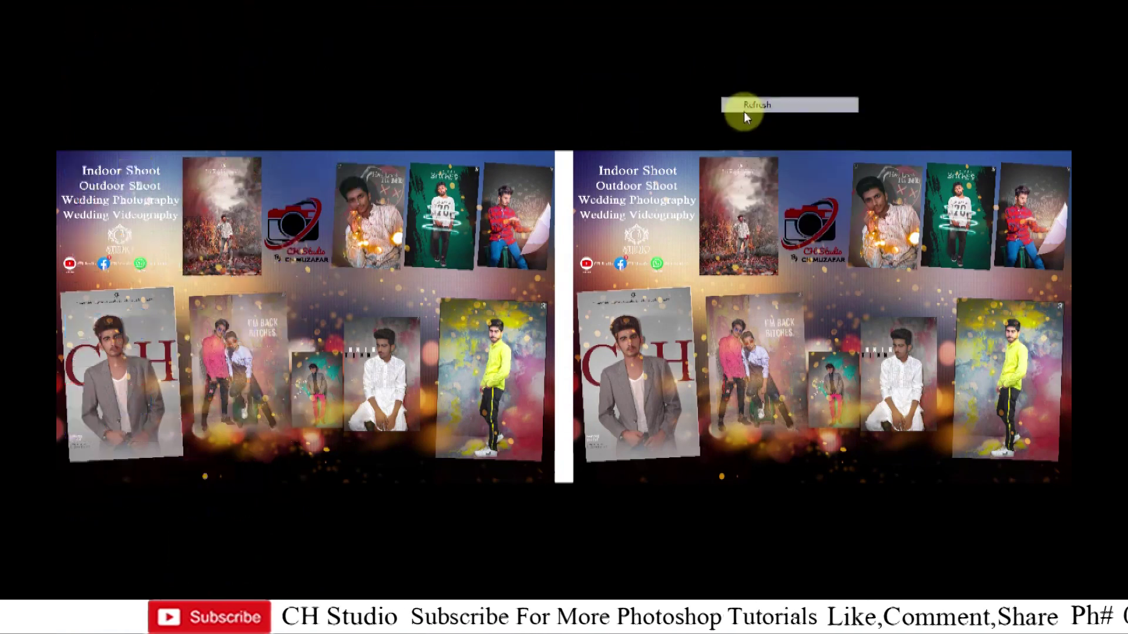
{"action": "left_click", "coordinate": [759, 151]}
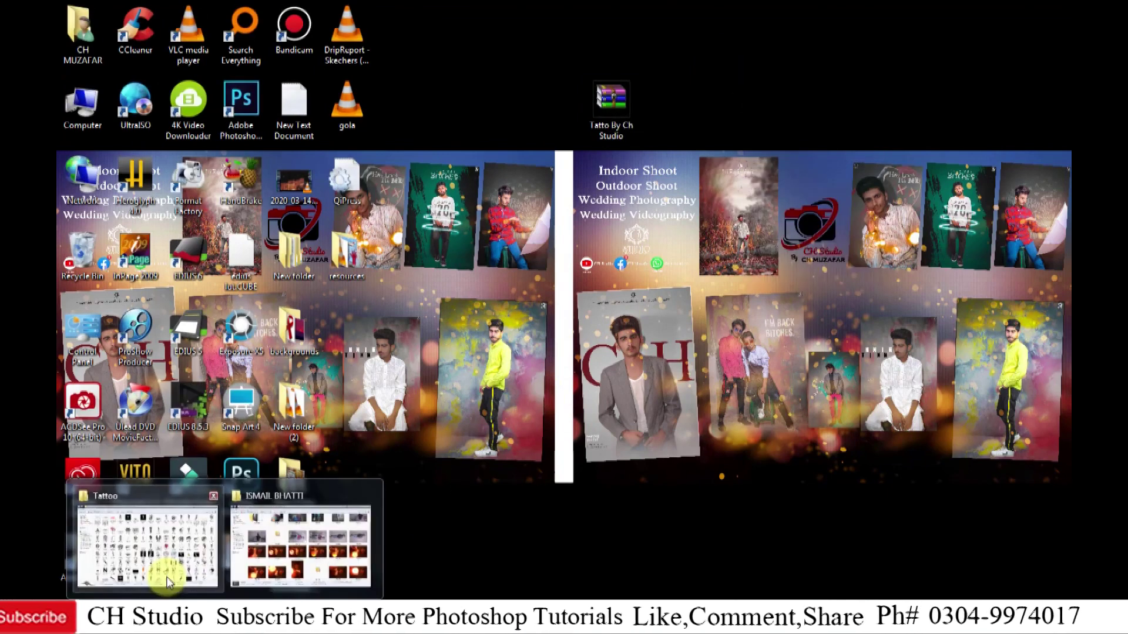
Bring up the Tattoo folder window and enlarge its thumbnails.
{"action": "left_click", "coordinate": [164, 572]}
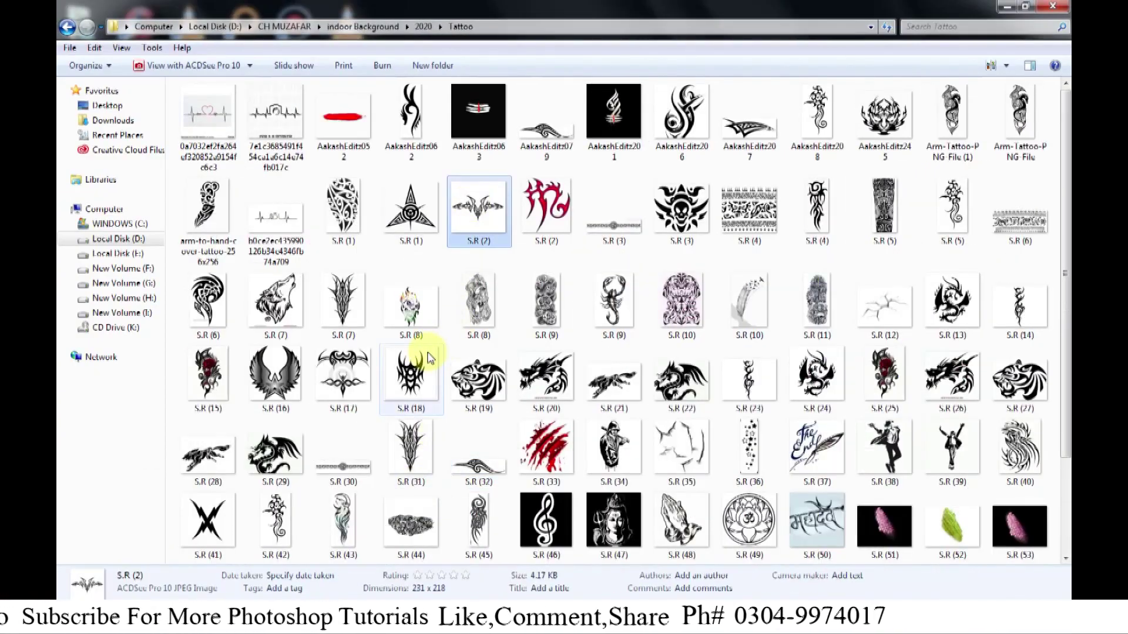
{"action": "scroll", "coordinate": [428, 359], "scroll_direction": "up", "scroll_amount": 1, "text": "ctrl"}
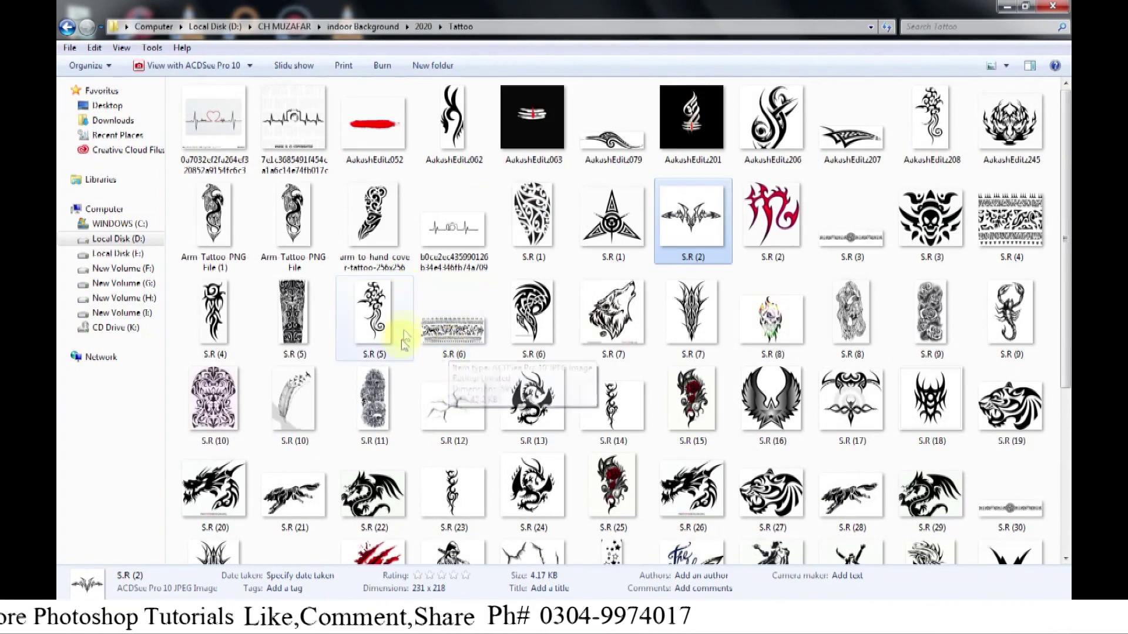
{"action": "scroll", "coordinate": [399, 352], "scroll_direction": "up", "scroll_amount": 1, "text": "ctrl"}
{"action": "scroll", "coordinate": [411, 365], "scroll_direction": "up", "scroll_amount": 1, "text": "ctrl"}
{"action": "scroll", "coordinate": [464, 369], "scroll_direction": "down", "scroll_amount": 1, "text": "ctrl"}
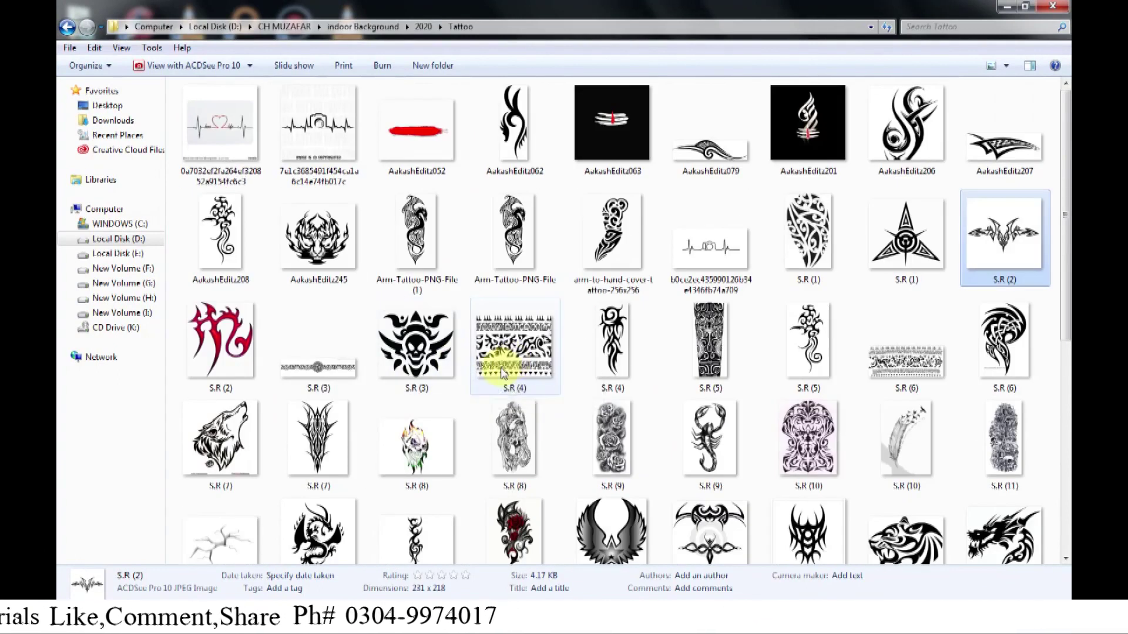
Select Arm-Tattoo-PNG-File and drag it out toward Photoshop.
{"action": "left_click", "coordinate": [512, 268]}
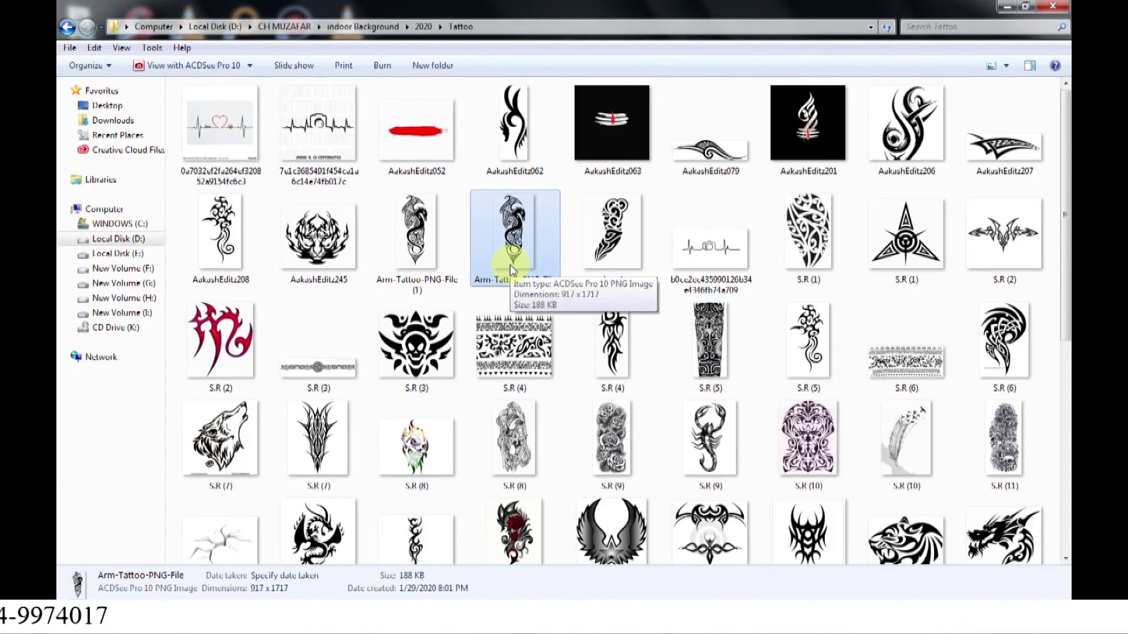
{"action": "scroll", "coordinate": [676, 294], "scroll_direction": "down", "scroll_amount": 5}
{"action": "scroll", "coordinate": [780, 390], "scroll_direction": "up", "scroll_amount": 5}
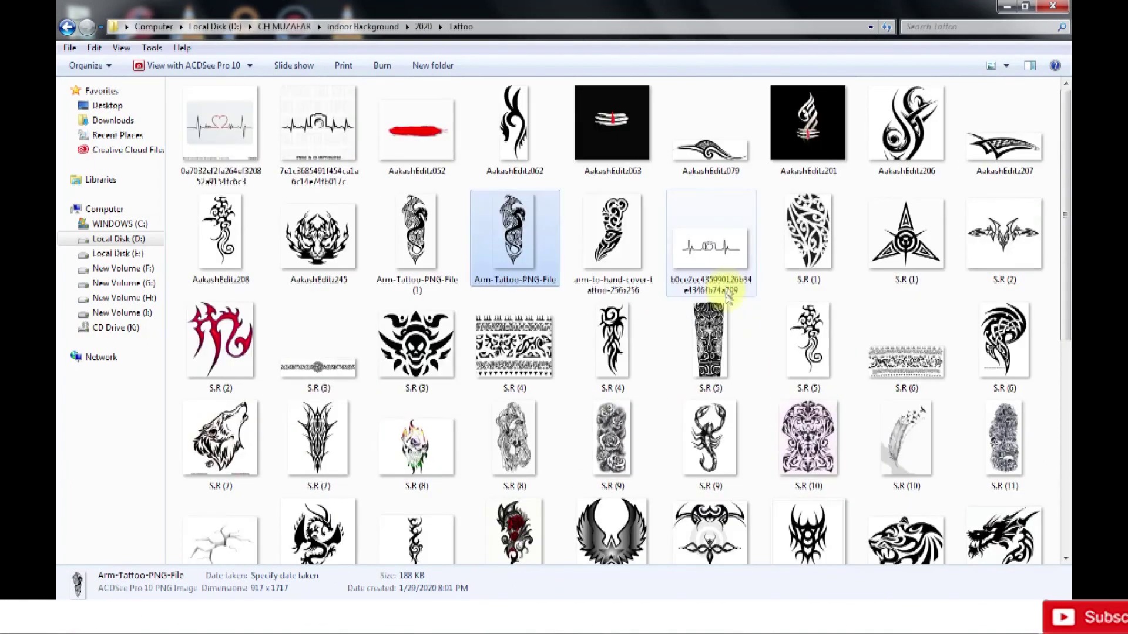
{"action": "left_click_drag", "start_coordinate": [509, 271], "coordinate": [605, 594]}
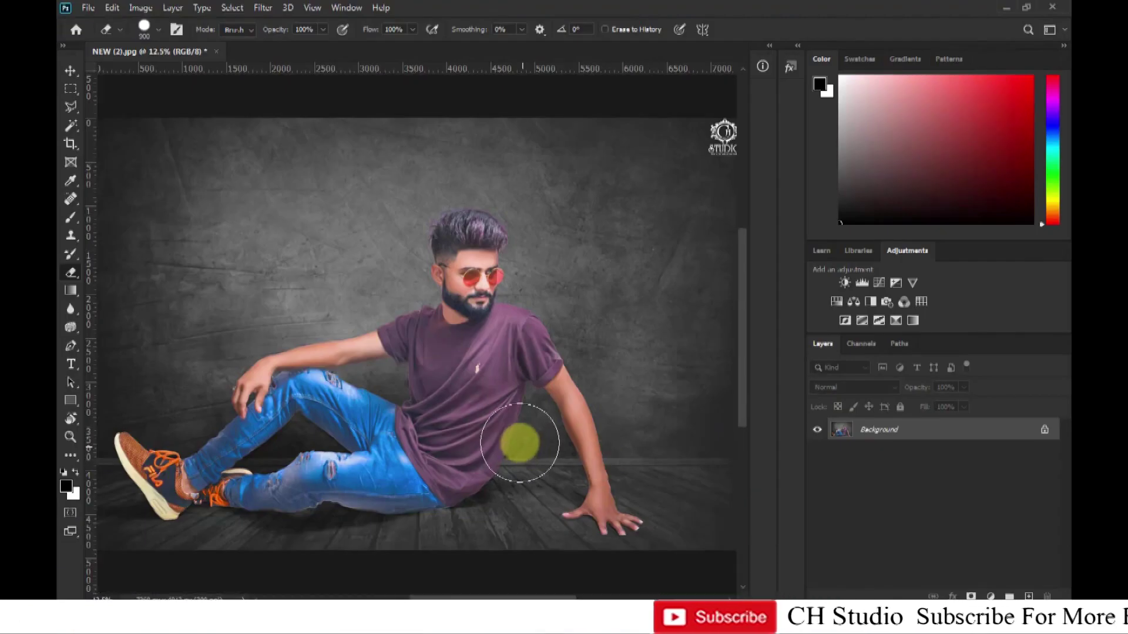
Drop Arm-Tattoo-PNG-File on the photo, then rotate, shrink and fit it along the right forearm.
{"action": "mouse_move", "coordinate": [605, 460]}
{"action": "left_mouse_down"}
{"action": "mouse_move", "coordinate": [516, 371]}
{"action": "mouse_move", "coordinate": [548, 234]}
{"action": "left_mouse_up"}
{"action": "mouse_move", "coordinate": [491, 95]}
{"action": "left_mouse_down"}
{"action": "mouse_move", "coordinate": [385, 214]}
{"action": "mouse_move", "coordinate": [355, 365]}
{"action": "left_mouse_up"}
{"action": "left_click_drag", "start_coordinate": [373, 453], "coordinate": [596, 428]}
{"action": "left_click_drag", "start_coordinate": [652, 354], "coordinate": [616, 355]}
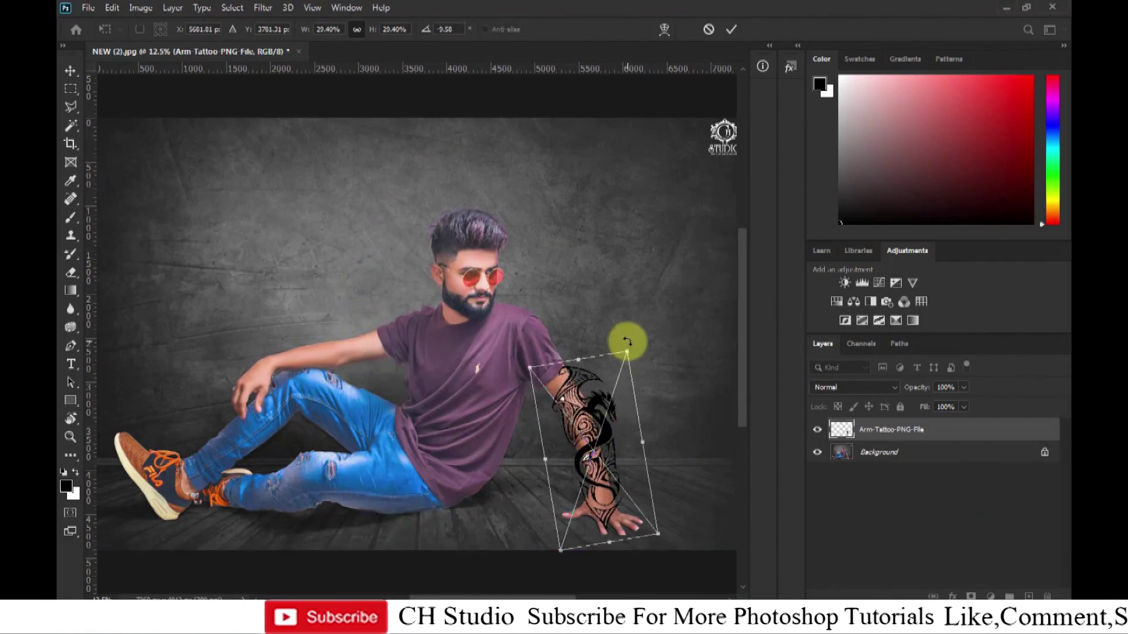
{"action": "left_click_drag", "start_coordinate": [597, 415], "coordinate": [589, 422]}
{"action": "mouse_move", "coordinate": [640, 370]}
{"action": "left_mouse_down"}
{"action": "mouse_move", "coordinate": [644, 389]}
{"action": "mouse_move", "coordinate": [603, 424]}
{"action": "left_mouse_up"}
{"action": "left_click_drag", "start_coordinate": [607, 347], "coordinate": [590, 379]}
{"action": "left_click_drag", "start_coordinate": [592, 433], "coordinate": [594, 418]}
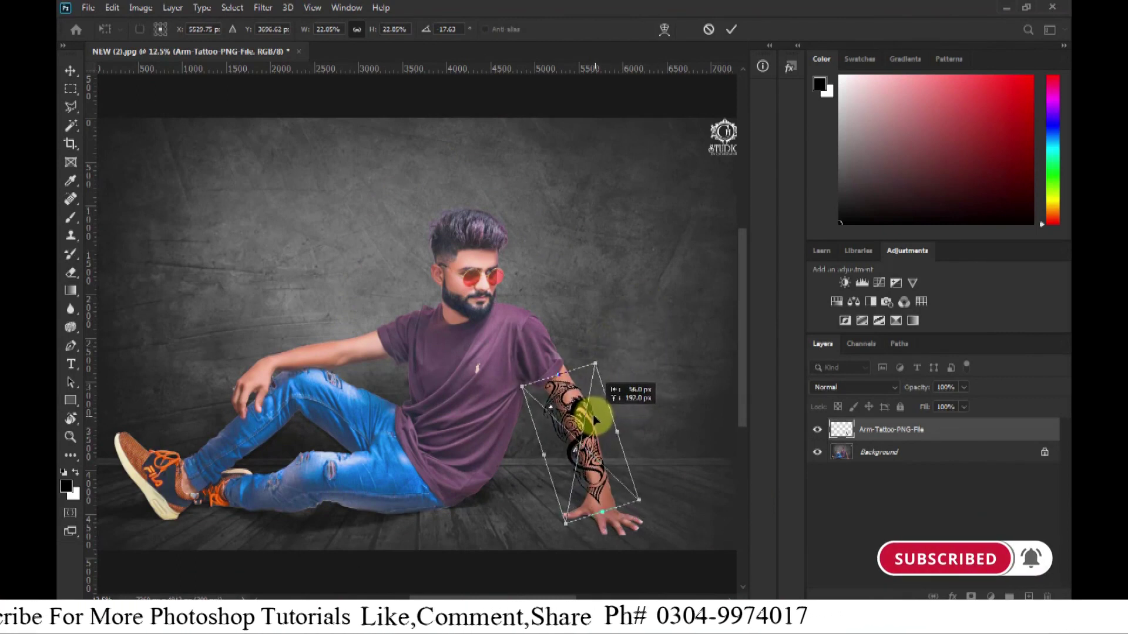
{"action": "key", "text": "Return"}
{"action": "key", "text": "e"}
{"action": "scroll", "coordinate": [629, 453], "scroll_direction": "up", "scroll_amount": 3}
Nudge the tattoo up and right on the forearm with Free Transform.
{"action": "scroll", "coordinate": [201, 206], "scroll_direction": "up", "scroll_amount": 3}
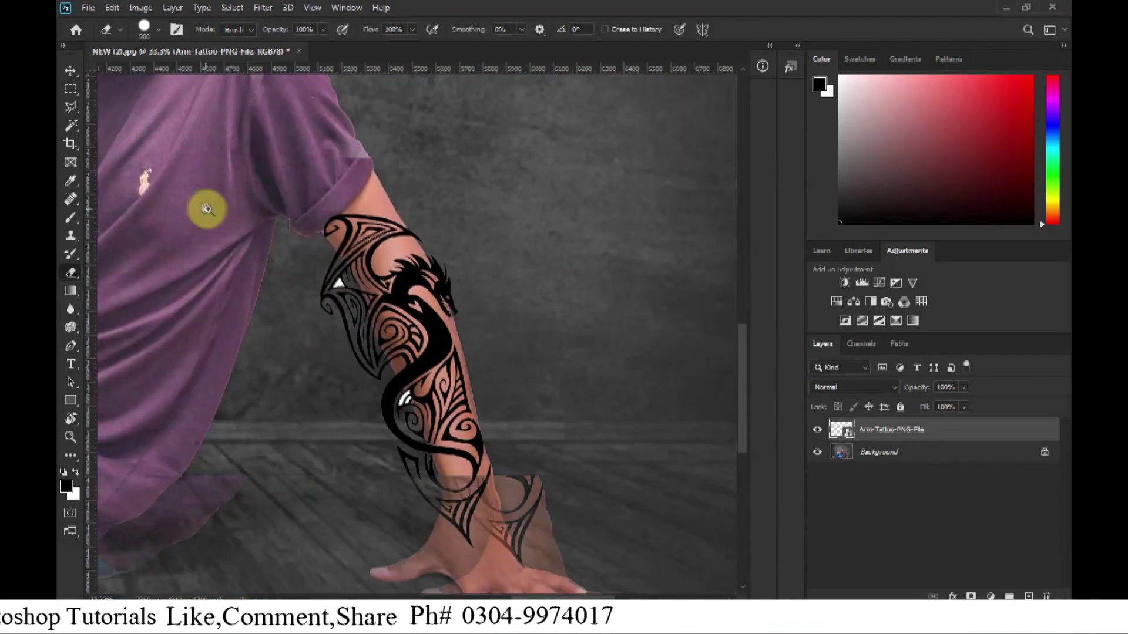
{"action": "scroll", "coordinate": [426, 371], "scroll_direction": "up", "scroll_amount": 2}
{"action": "scroll", "coordinate": [426, 371], "scroll_direction": "up", "scroll_amount": 1}
{"action": "key", "text": "ctrl+t"}
{"action": "left_click_drag", "start_coordinate": [428, 373], "coordinate": [443, 360]}
{"action": "scroll", "coordinate": [458, 364], "scroll_direction": "down", "scroll_amount": 1}
{"action": "key", "text": "Return"}
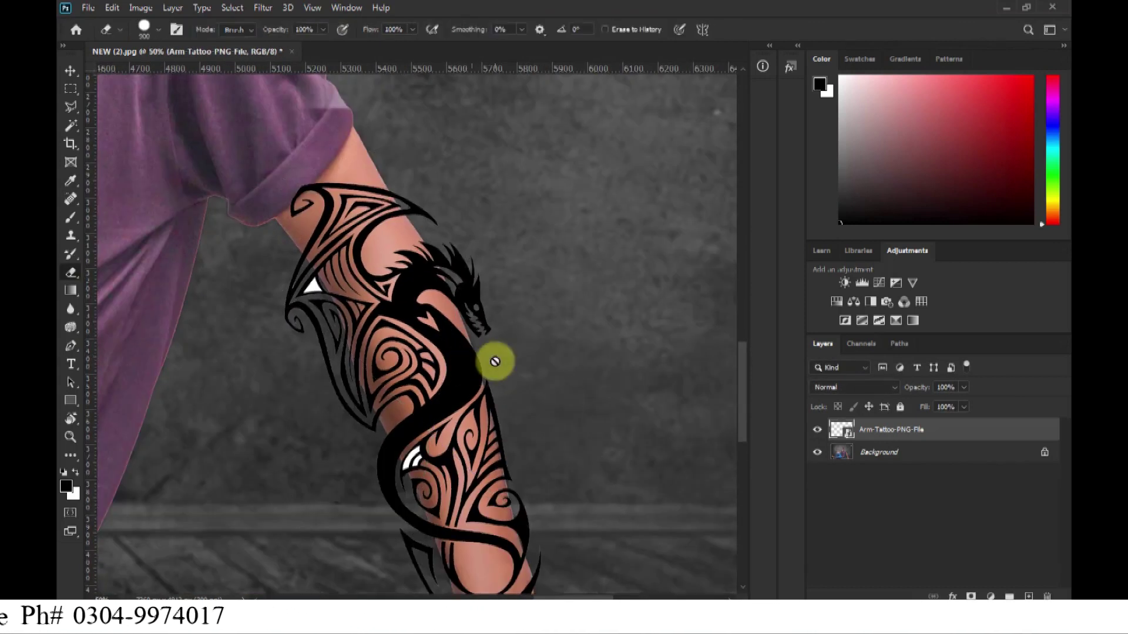
Lower the tattoo layer's opacity to 39% and zoom in to 66.7% on the forearm.
{"action": "scroll", "coordinate": [646, 400], "scroll_direction": "down", "scroll_amount": 1}
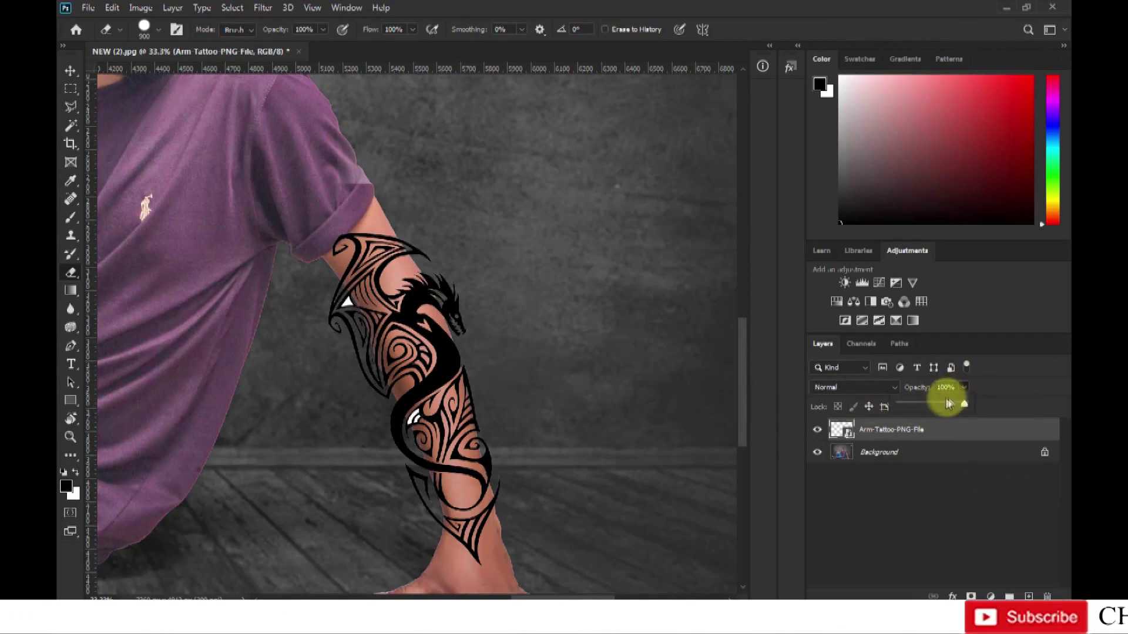
{"action": "left_click_drag", "start_coordinate": [949, 404], "coordinate": [931, 407]}
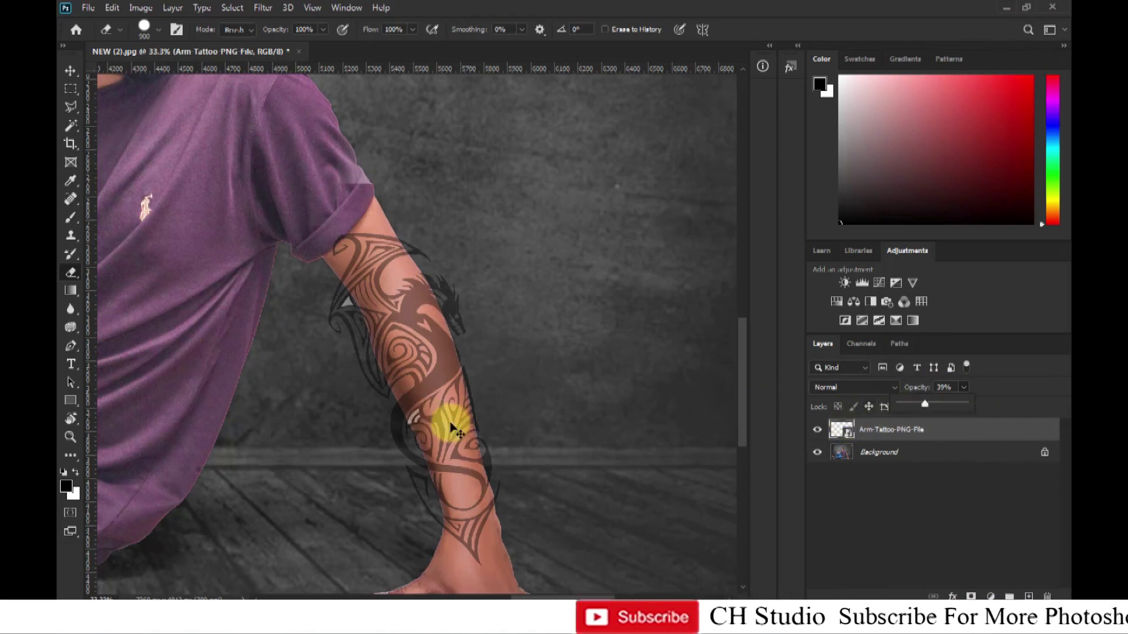
{"action": "scroll", "coordinate": [455, 429], "scroll_direction": "up", "scroll_amount": 1}
{"action": "scroll", "coordinate": [428, 378], "scroll_direction": "up", "scroll_amount": 1}
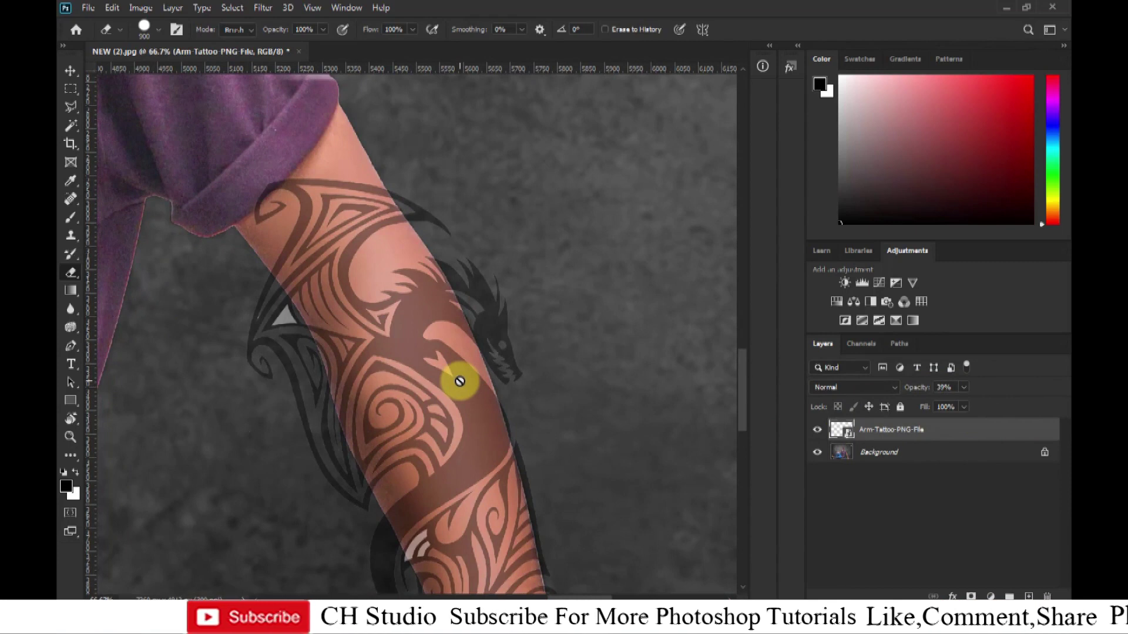
Rasterize the Arm-Tattoo layer and erase the dragon-head outline outside the arm at eraser size 500.
{"action": "left_click", "coordinate": [411, 353]}
{"action": "left_click", "coordinate": [531, 242]}
{"action": "left_click_drag", "start_coordinate": [565, 282], "coordinate": [526, 346]}
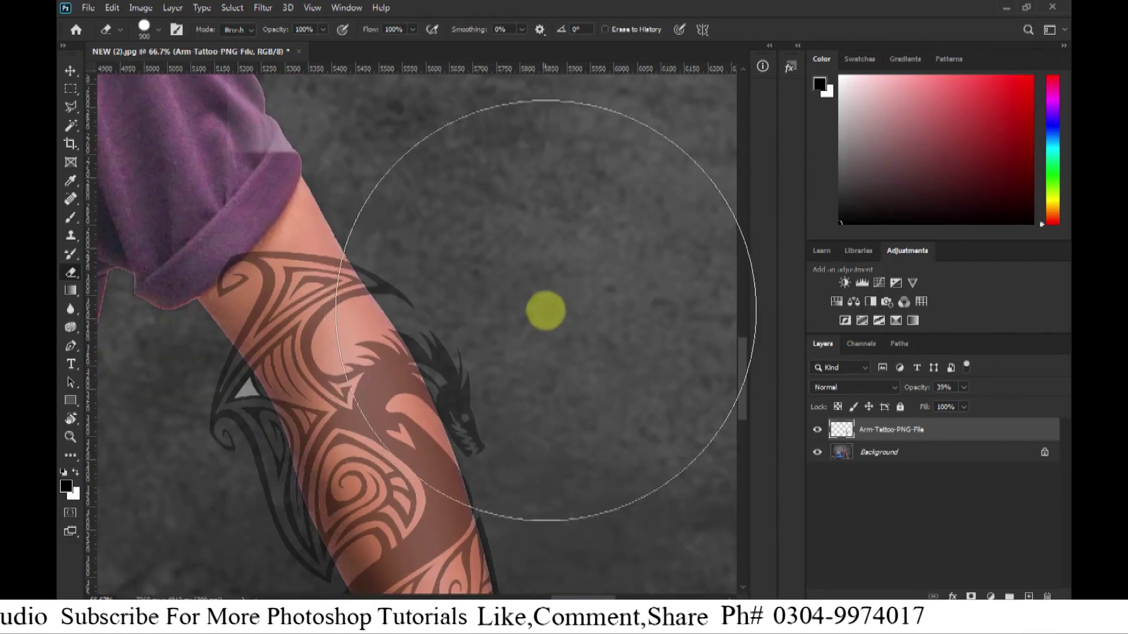
{"action": "key", "text": "bracketleft"}
{"action": "key", "text": "bracketleft"}
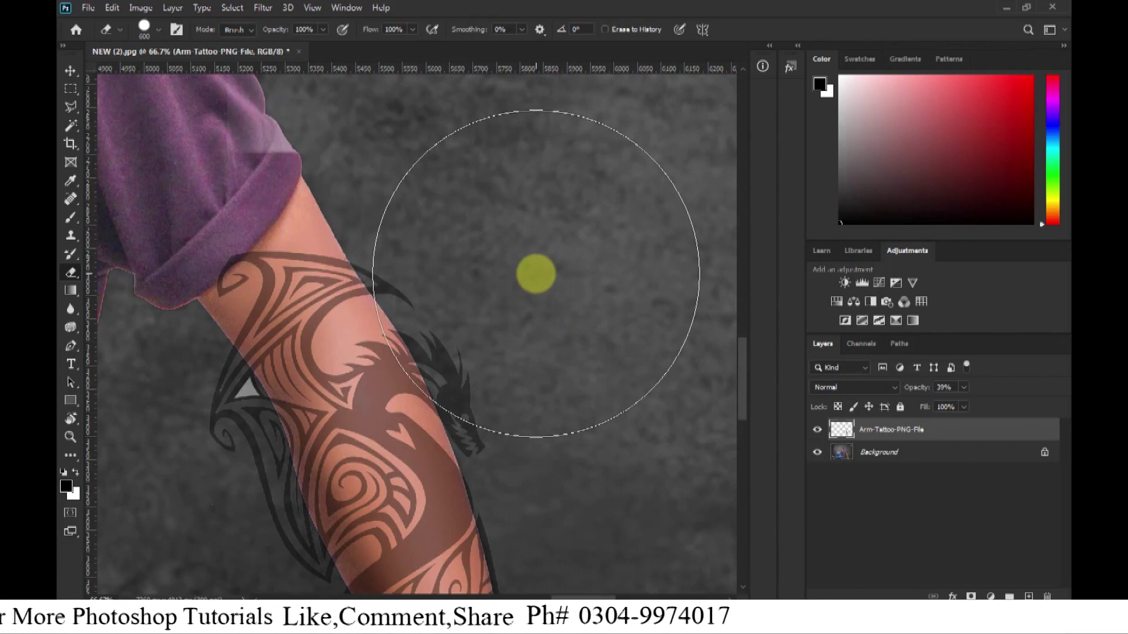
{"action": "key", "text": "bracketleft"}
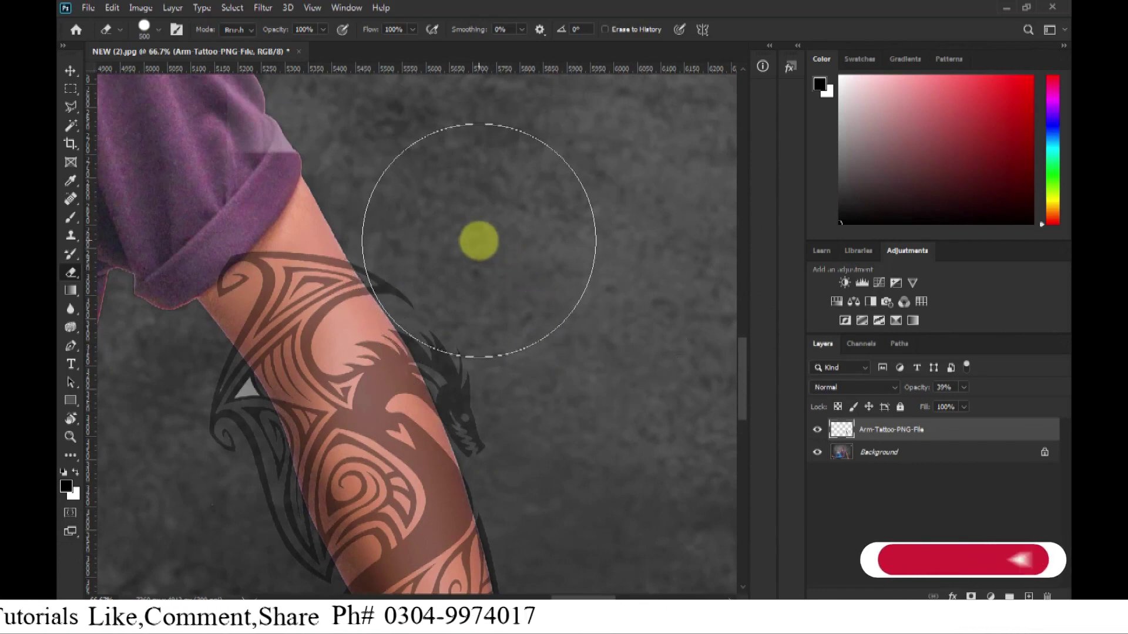
{"action": "left_click_drag", "start_coordinate": [503, 284], "coordinate": [516, 299]}
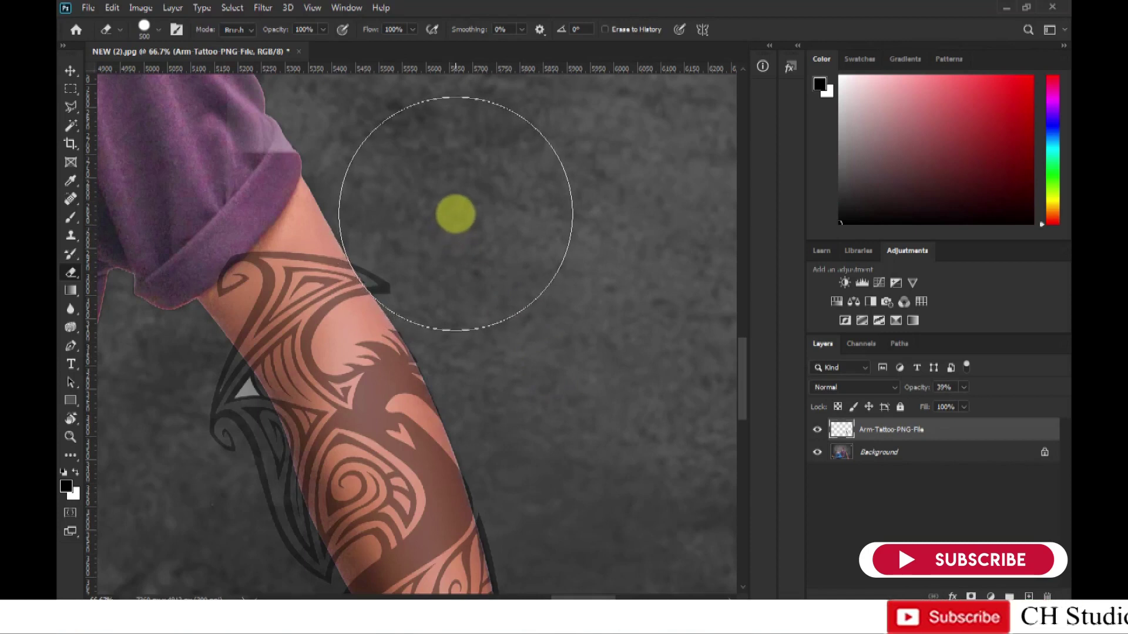
{"action": "left_click_drag", "start_coordinate": [456, 214], "coordinate": [456, 212]}
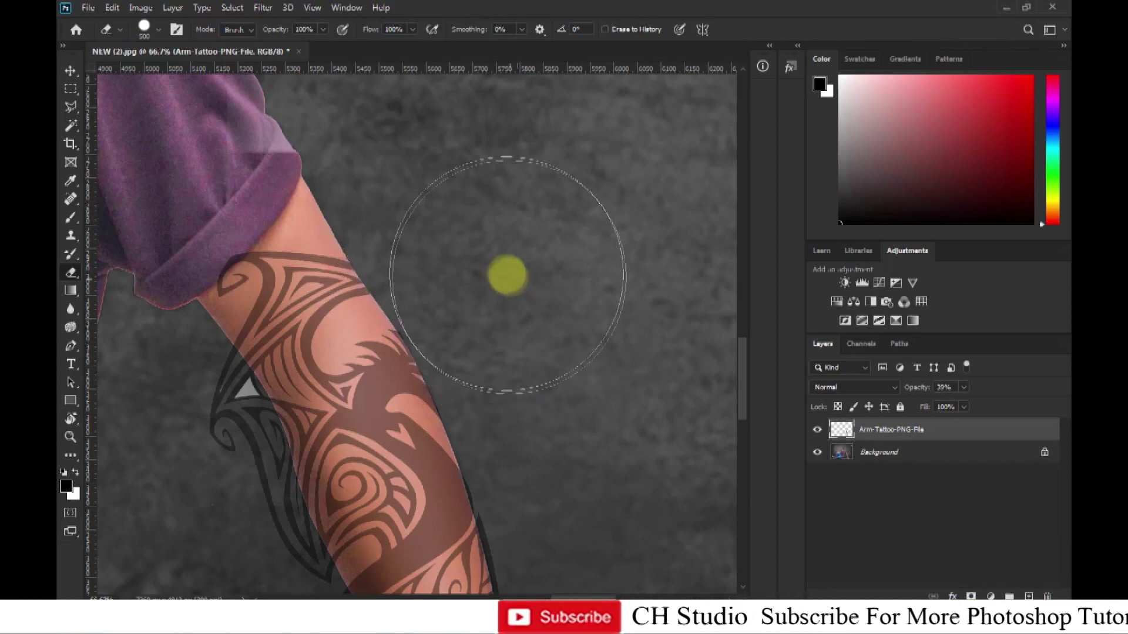
At 200% zoom, shrink the eraser to 150 and erase the dark curved shape beside the forearm.
{"action": "left_click_drag", "start_coordinate": [546, 346], "coordinate": [441, 222]}
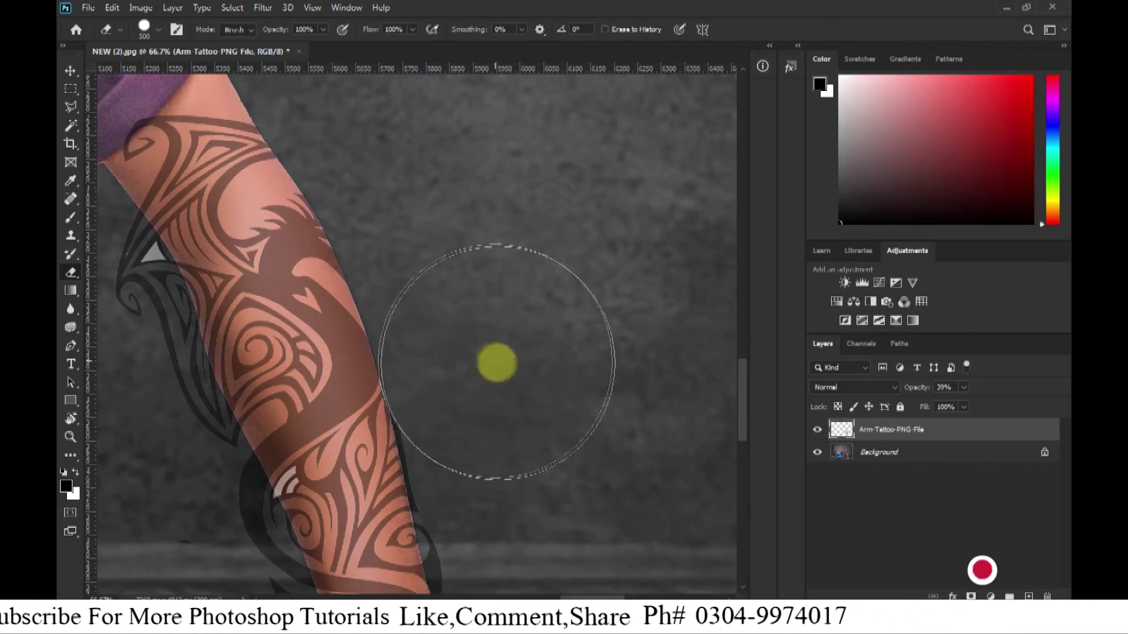
{"action": "key", "text": "ctrl+plus"}
{"action": "key", "text": "ctrl+plus"}
{"action": "key", "text": "bracketleft"}
{"action": "key", "text": "bracketleft"}
{"action": "key", "text": "bracketleft"}
{"action": "key", "text": "bracketleft"}
{"action": "key", "text": "bracketleft"}
{"action": "key", "text": "bracketleft"}
{"action": "key", "text": "bracketleft"}
{"action": "key", "text": "bracketleft"}
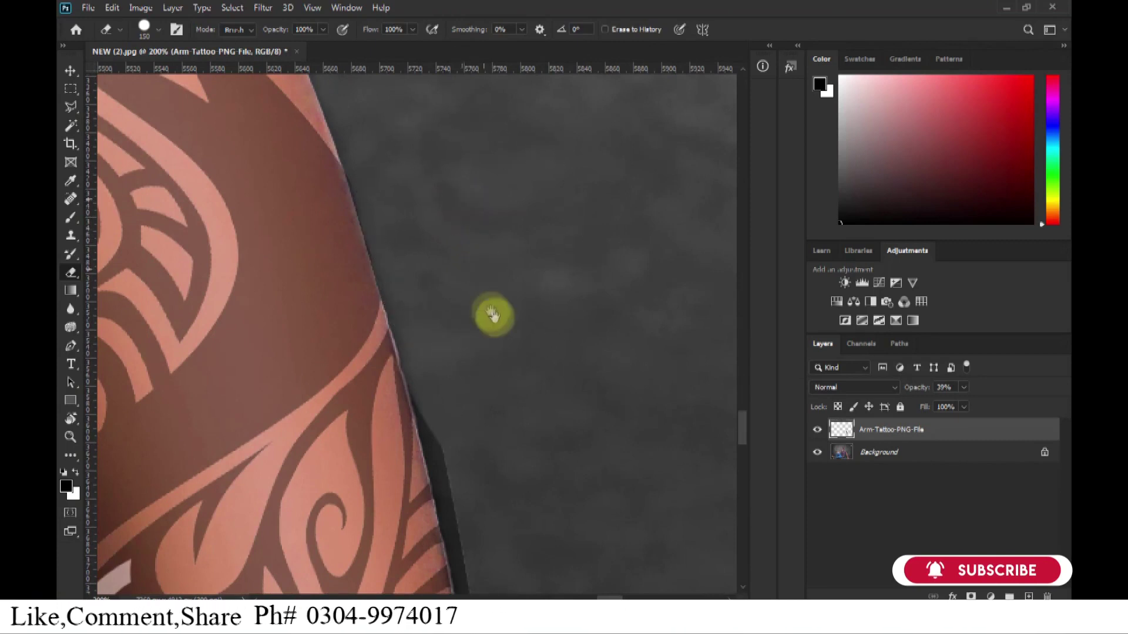
{"action": "left_click_drag", "start_coordinate": [493, 316], "coordinate": [460, 190]}
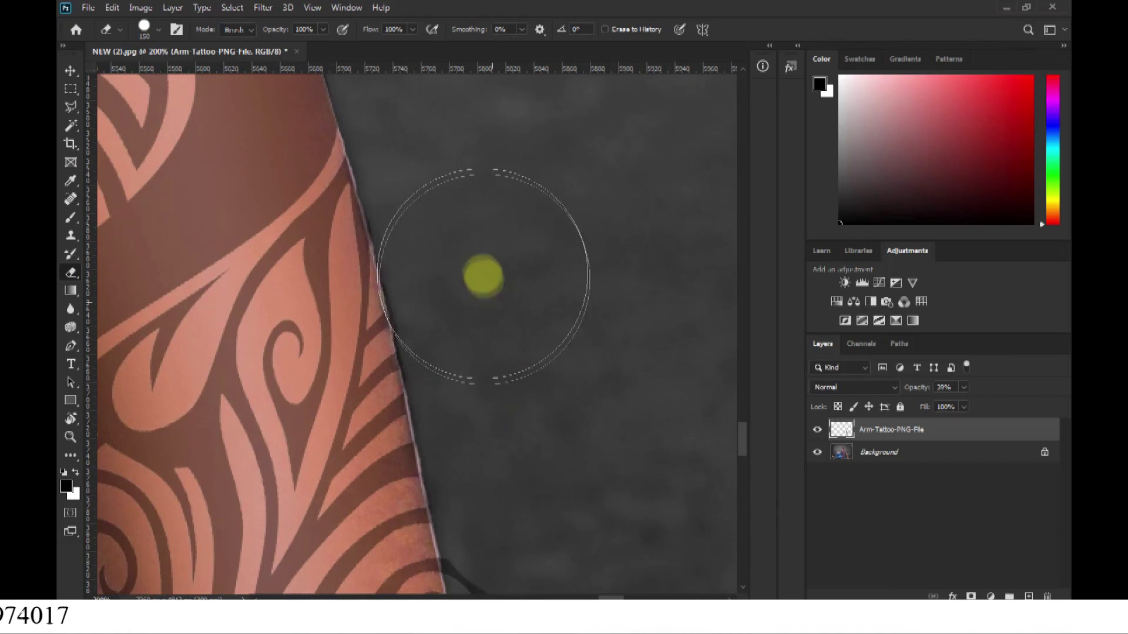
{"action": "left_click_drag", "start_coordinate": [549, 444], "coordinate": [437, 220]}
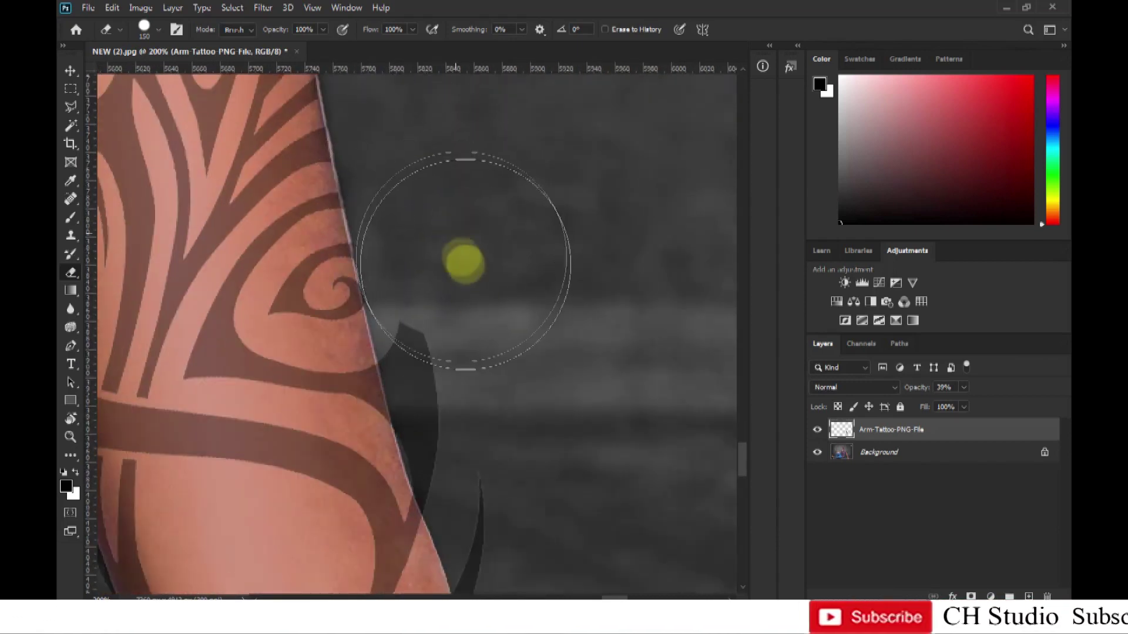
{"action": "left_click_drag", "start_coordinate": [465, 278], "coordinate": [516, 428]}
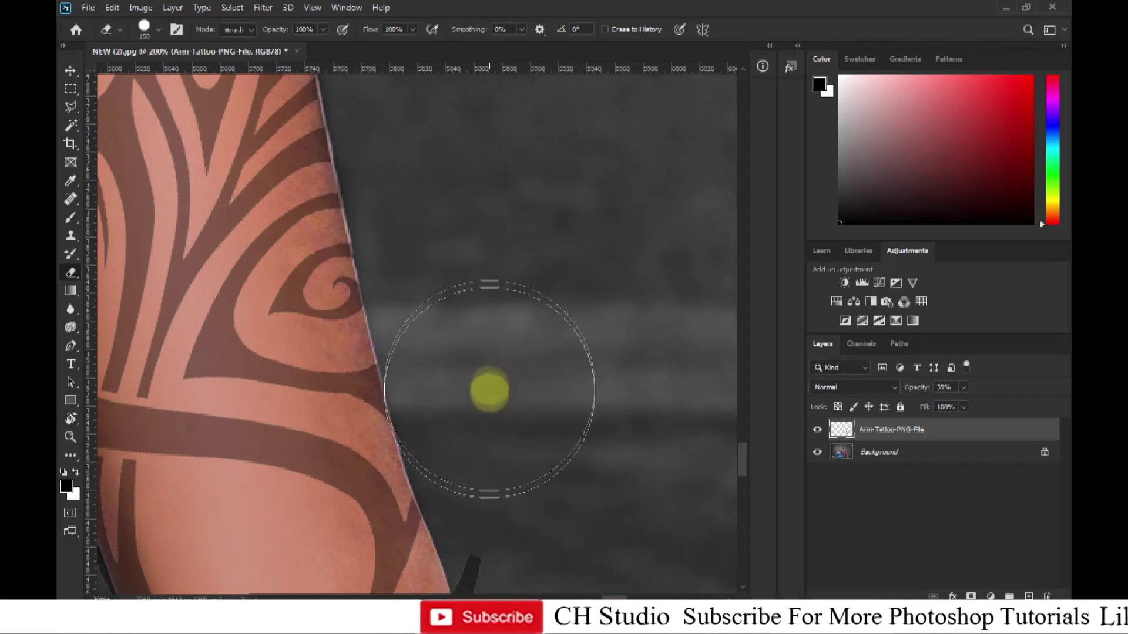
{"action": "left_click_drag", "start_coordinate": [537, 570], "coordinate": [480, 370]}
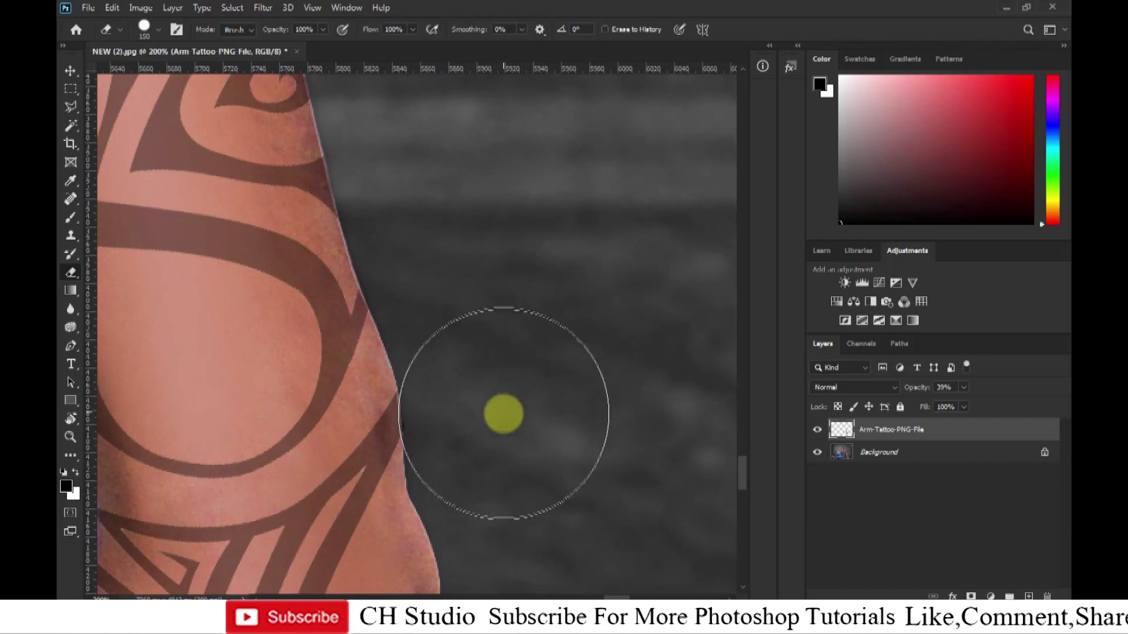
{"action": "scroll", "coordinate": [531, 406], "scroll_direction": "down", "scroll_amount": 2}
{"action": "left_click_drag", "start_coordinate": [413, 305], "coordinate": [521, 377]}
Enlarge the eraser to 250 and erase the tattoo band and edge overhang beside the upper arm.
{"action": "scroll", "coordinate": [468, 483], "scroll_direction": "up", "scroll_amount": 1}
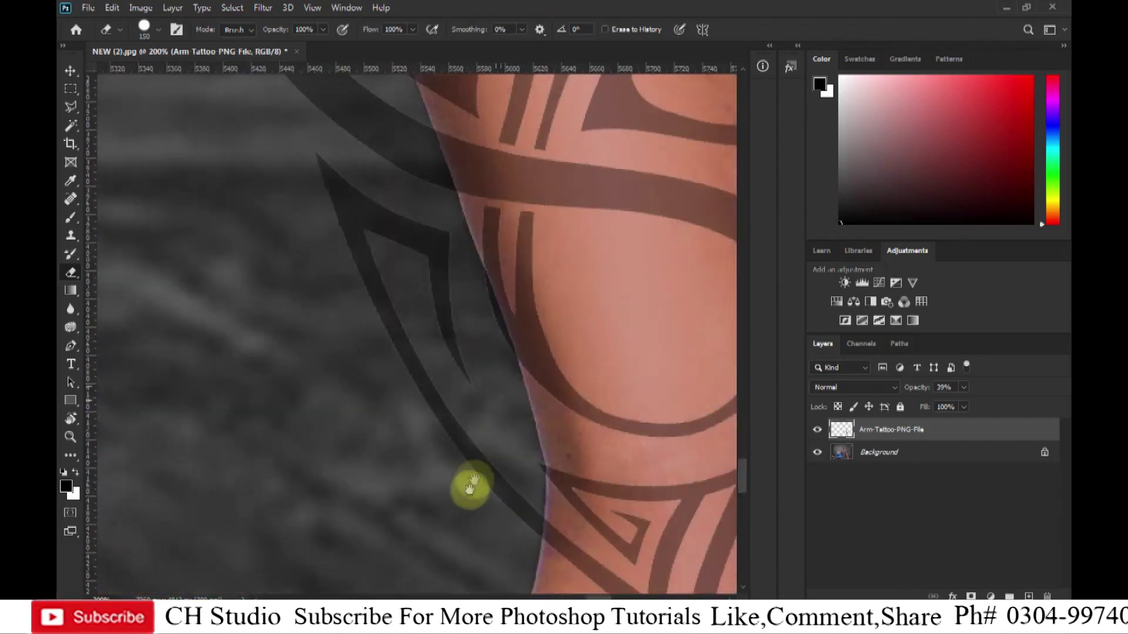
{"action": "key", "text": "bracketright"}
{"action": "key", "text": "bracketright"}
{"action": "key", "text": "bracketright"}
{"action": "left_click", "coordinate": [365, 411]}
{"action": "left_click_drag", "start_coordinate": [344, 352], "coordinate": [344, 470]}
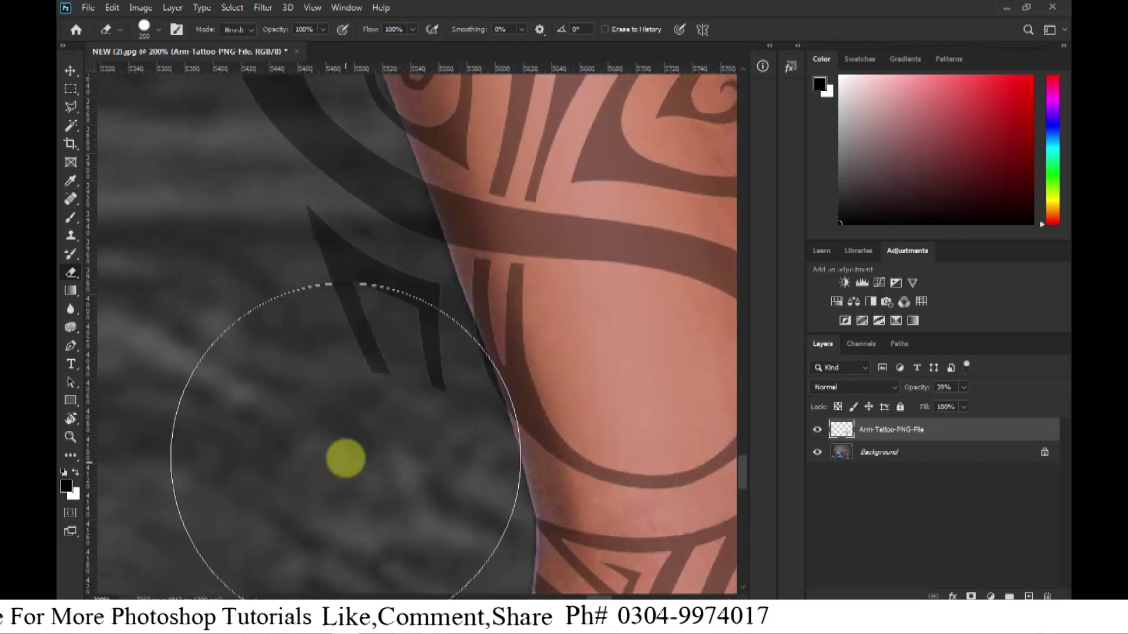
{"action": "left_click_drag", "start_coordinate": [317, 397], "coordinate": [322, 466]}
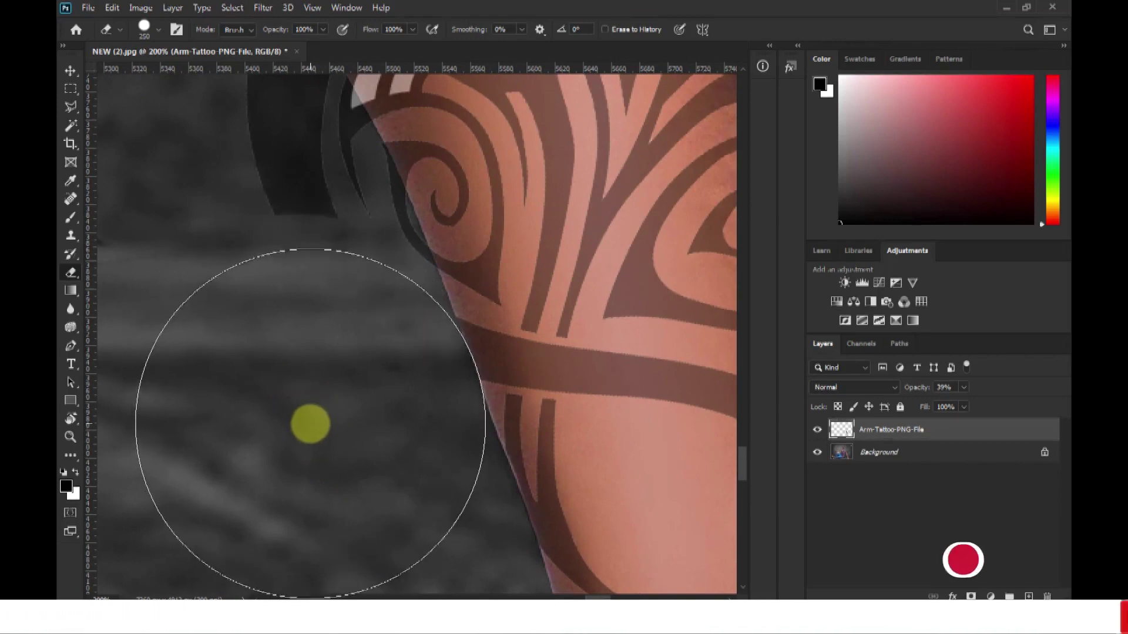
{"action": "left_click_drag", "start_coordinate": [252, 316], "coordinate": [280, 458]}
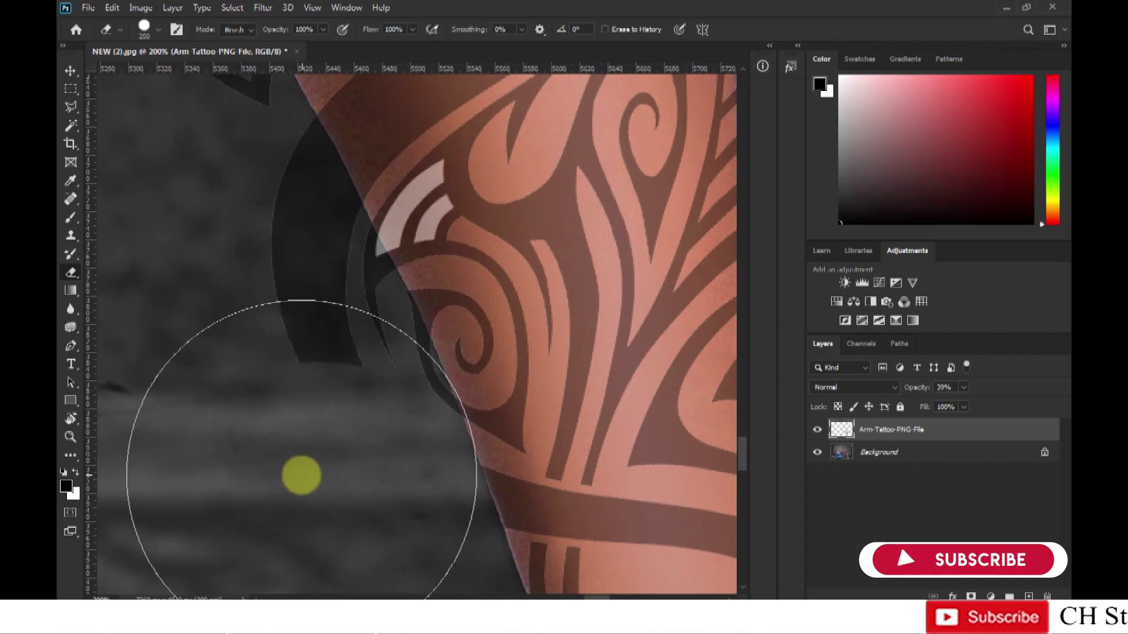
{"action": "left_click_drag", "start_coordinate": [326, 453], "coordinate": [317, 425]}
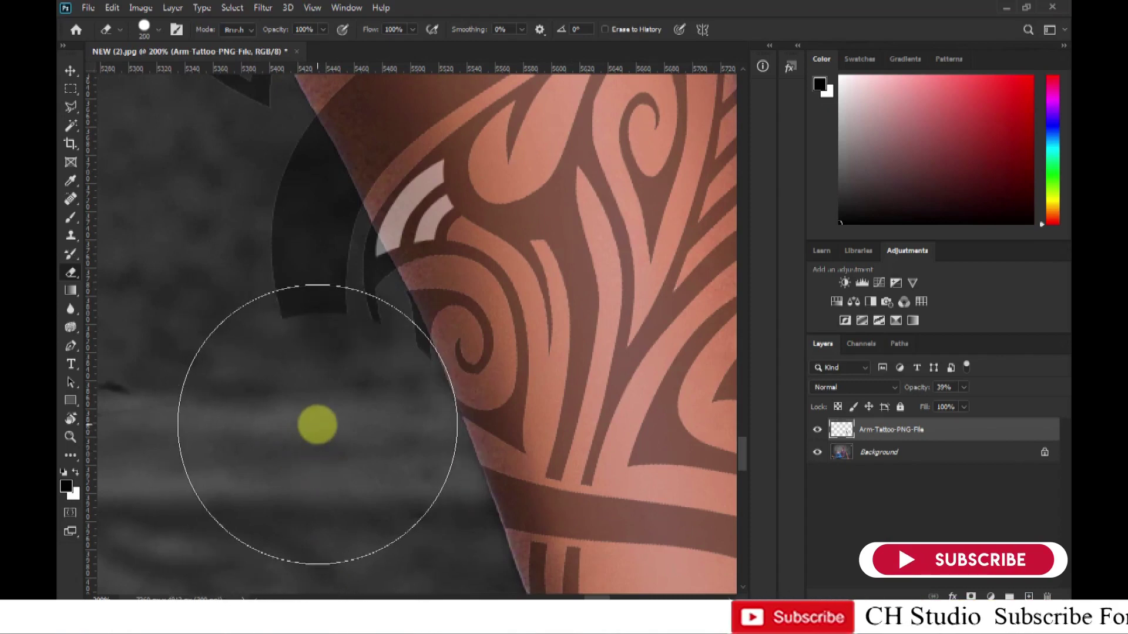
{"action": "mouse_move", "coordinate": [297, 386]}
{"action": "left_mouse_down"}
{"action": "mouse_move", "coordinate": [322, 436]}
{"action": "mouse_move", "coordinate": [292, 358]}
{"action": "left_mouse_up"}
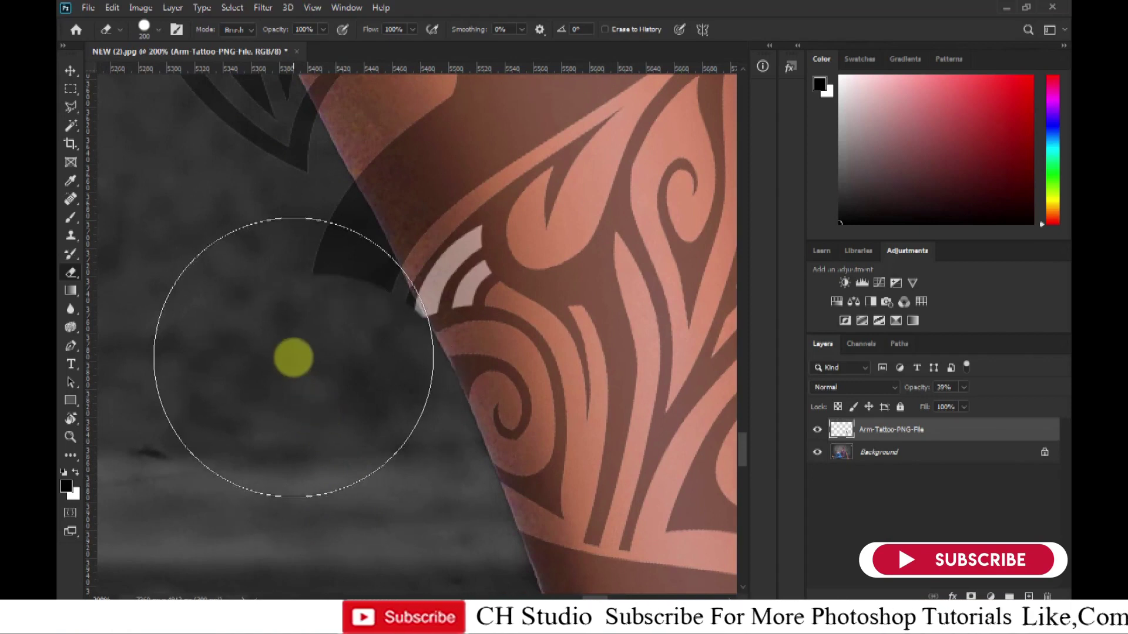
{"action": "mouse_move", "coordinate": [297, 378]}
{"action": "left_mouse_down"}
{"action": "mouse_move", "coordinate": [314, 440]}
{"action": "mouse_move", "coordinate": [284, 385]}
{"action": "left_mouse_up"}
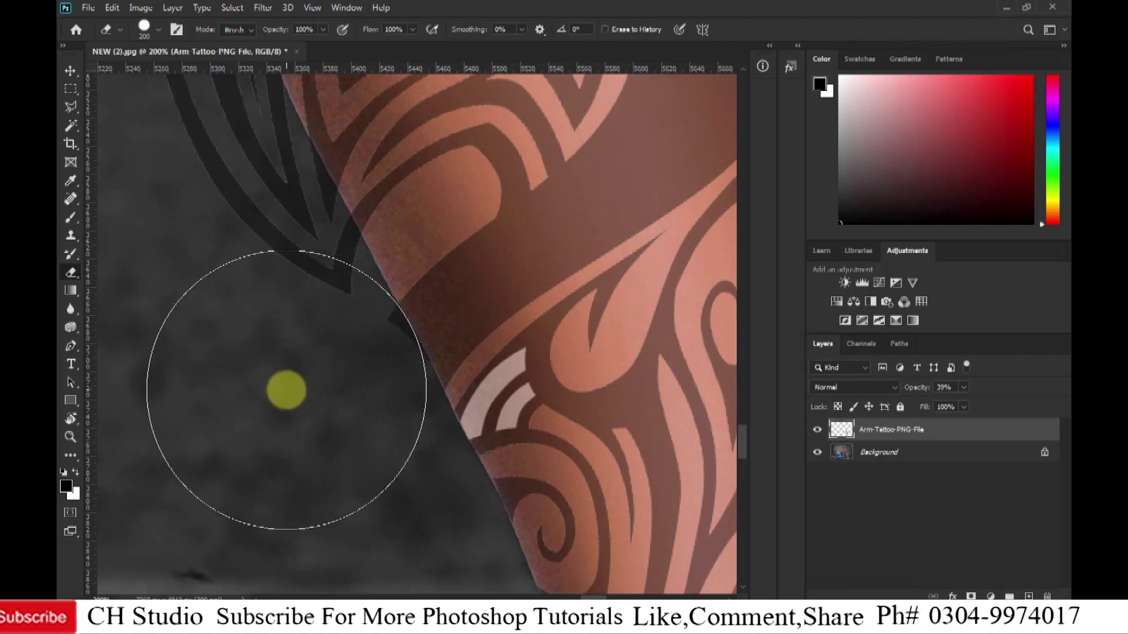
Work further up the upper arm edge toward the sleeve, resizing the eraser between 300 and 200.
{"action": "left_click_drag", "start_coordinate": [220, 330], "coordinate": [252, 506]}
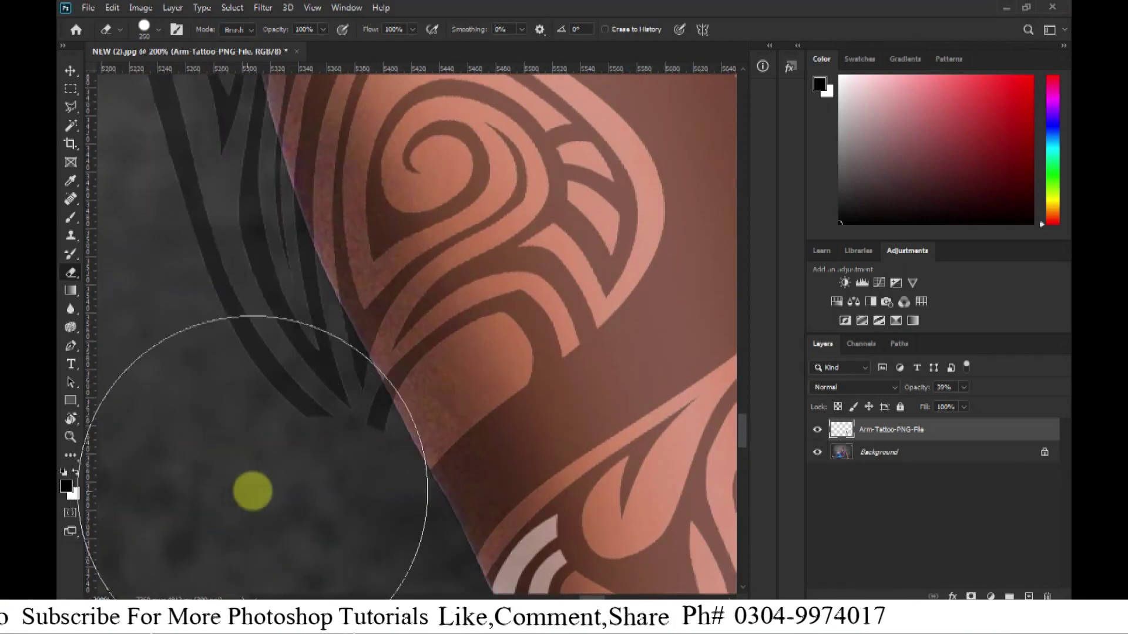
{"action": "key", "text": "["}
{"action": "key", "text": "["}
{"action": "mouse_move", "coordinate": [257, 464]}
{"action": "left_mouse_down"}
{"action": "mouse_move", "coordinate": [358, 428]}
{"action": "mouse_move", "coordinate": [401, 471]}
{"action": "left_mouse_up"}
{"action": "key", "text": "["}
{"action": "key", "text": "["}
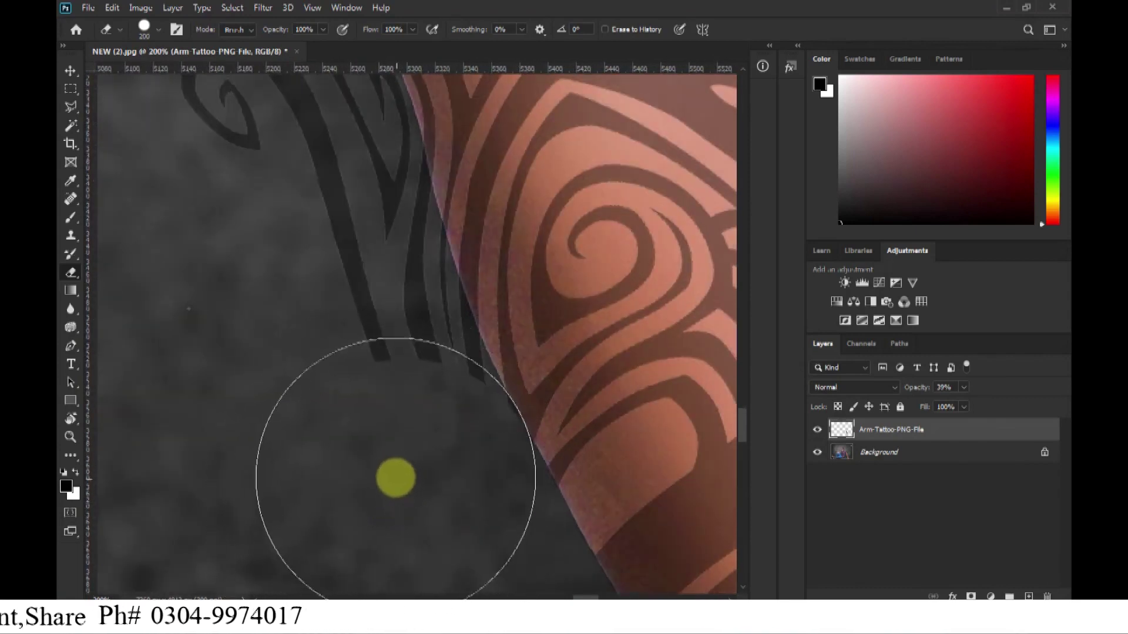
{"action": "left_click_drag", "start_coordinate": [337, 405], "coordinate": [347, 433]}
{"action": "key", "text": "bracketright"}
{"action": "key", "text": "bracketright"}
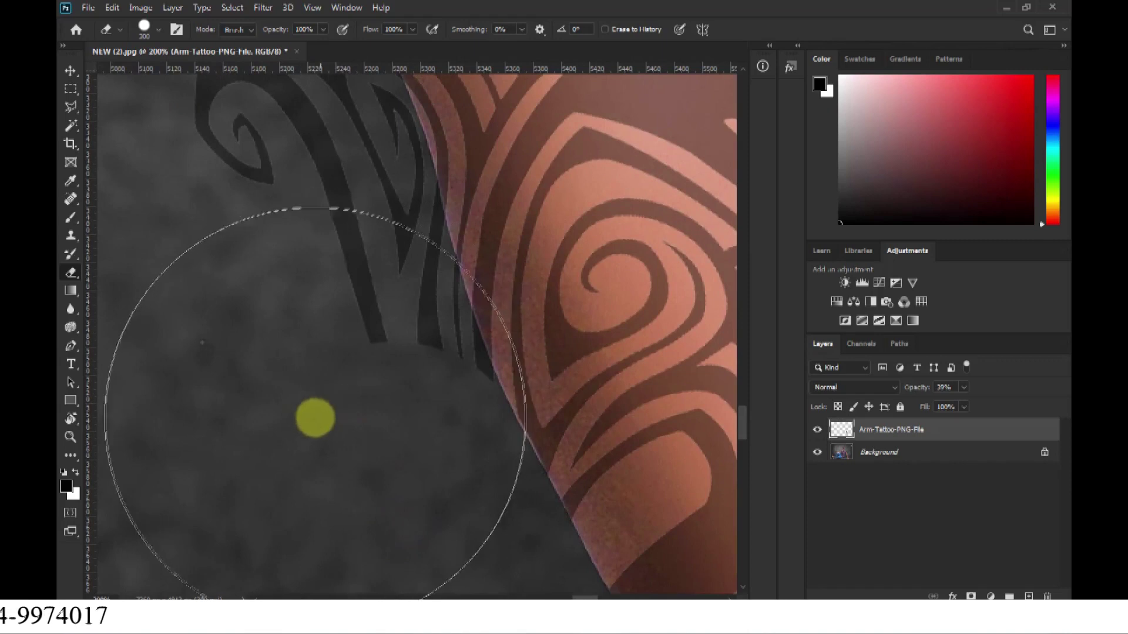
{"action": "left_click_drag", "start_coordinate": [253, 378], "coordinate": [272, 438]}
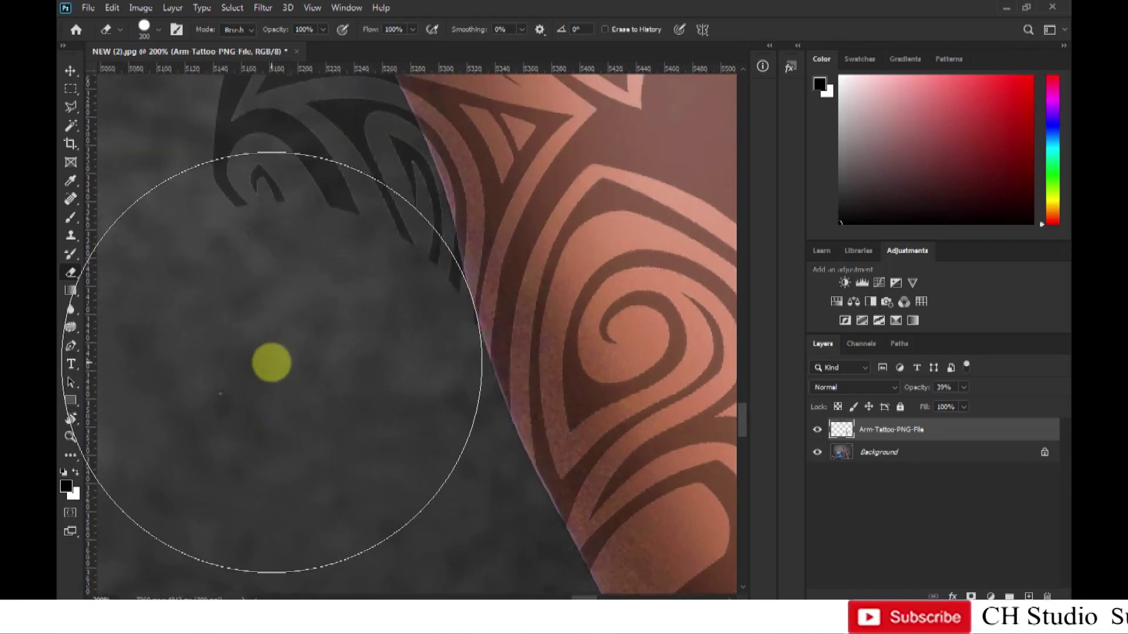
{"action": "left_click_drag", "start_coordinate": [272, 362], "coordinate": [280, 409]}
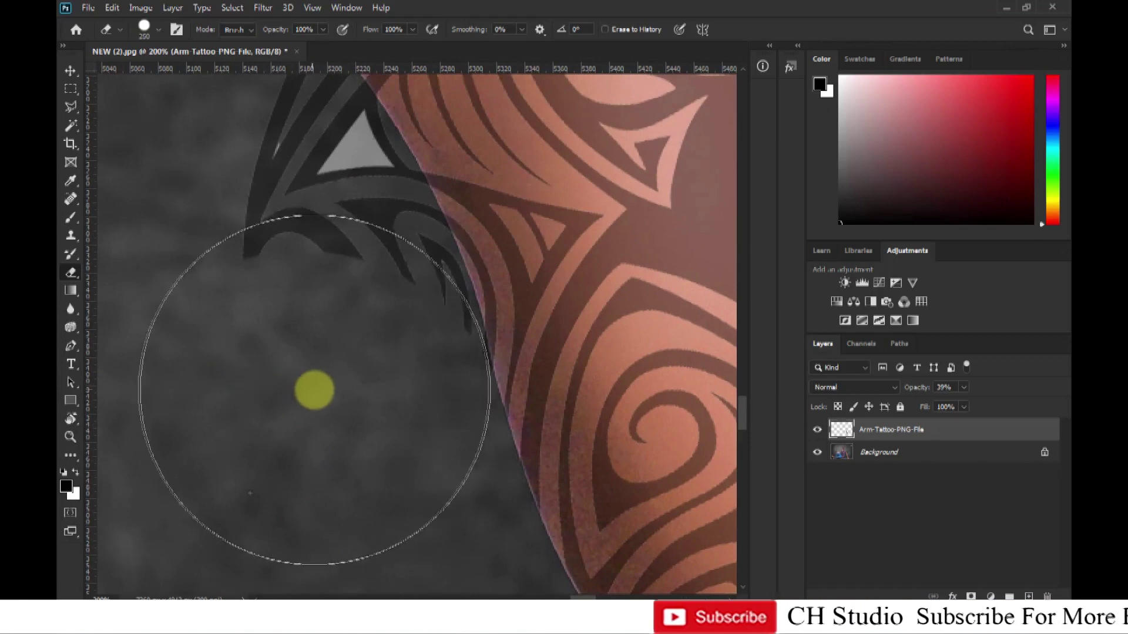
{"action": "mouse_move", "coordinate": [315, 368]}
{"action": "left_mouse_down"}
{"action": "mouse_move", "coordinate": [309, 445]}
{"action": "mouse_move", "coordinate": [342, 403]}
{"action": "mouse_move", "coordinate": [313, 348]}
{"action": "mouse_move", "coordinate": [331, 405]}
{"action": "left_mouse_up"}
{"action": "key", "text": "bracketleft"}
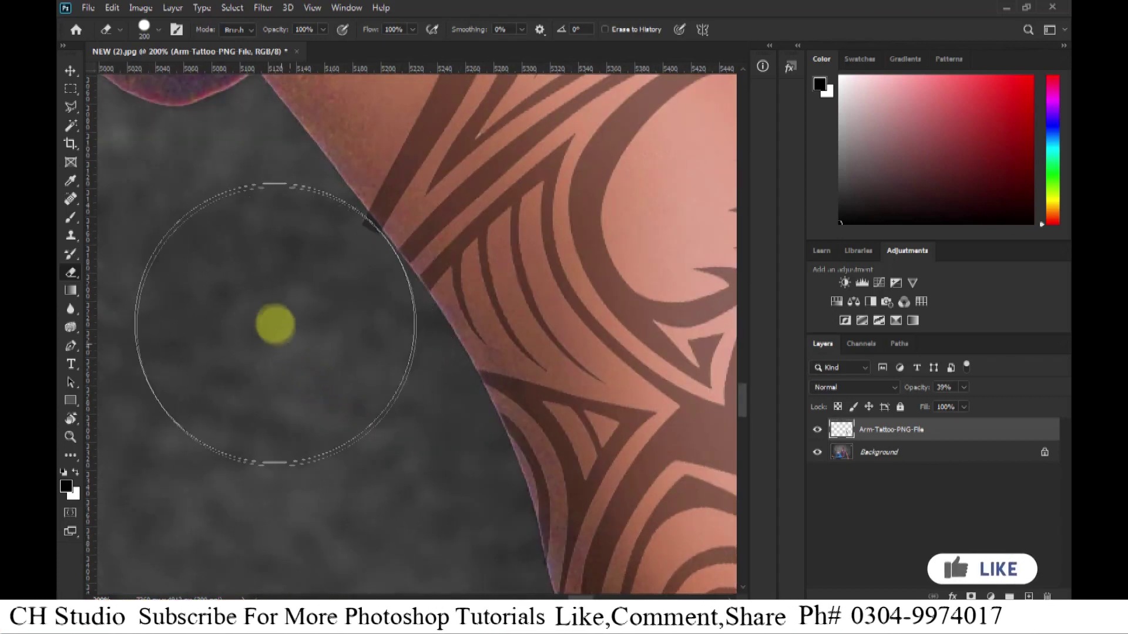
Shrink the eraser to 175 and erase the tattoo overlapping the purple sleeve edge.
{"action": "scroll", "coordinate": [274, 338], "scroll_direction": "down", "scroll_amount": 3}
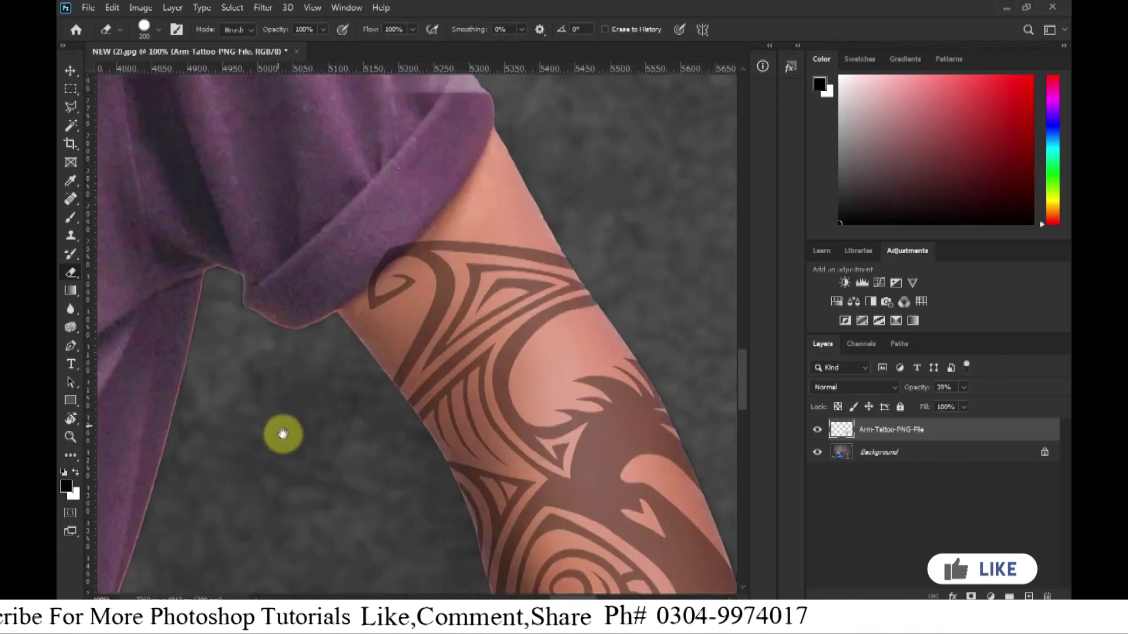
{"action": "scroll", "coordinate": [282, 433], "scroll_direction": "up", "scroll_amount": 4}
{"action": "scroll", "coordinate": [284, 213], "scroll_direction": "up", "scroll_amount": 3}
{"action": "key", "text": "bracketleft"}
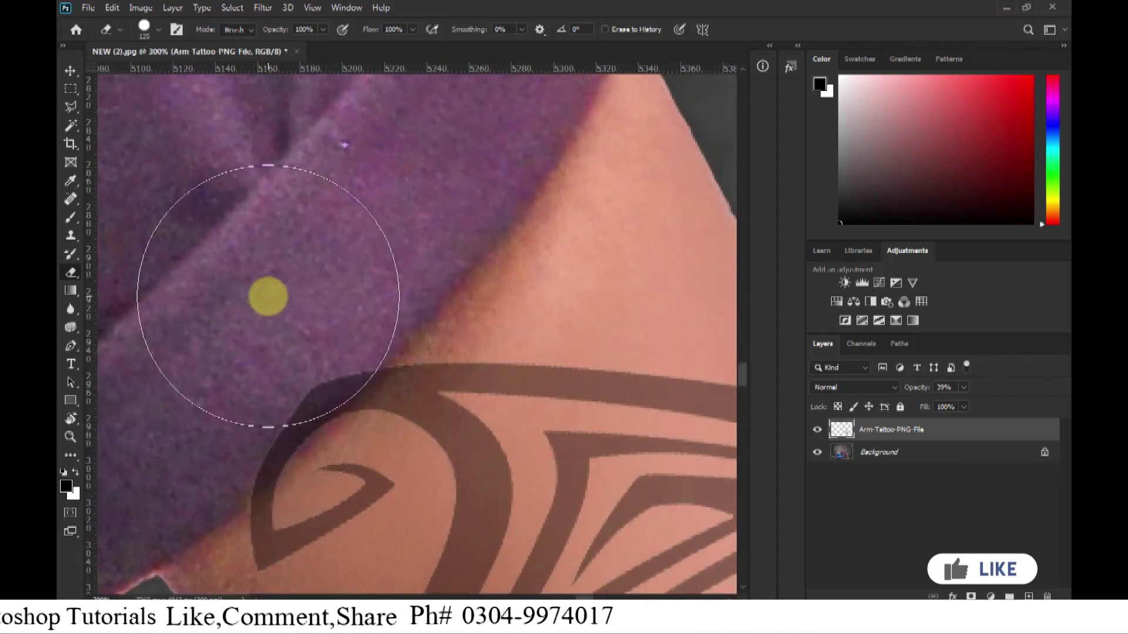
{"action": "left_click_drag", "start_coordinate": [232, 319], "coordinate": [373, 250]}
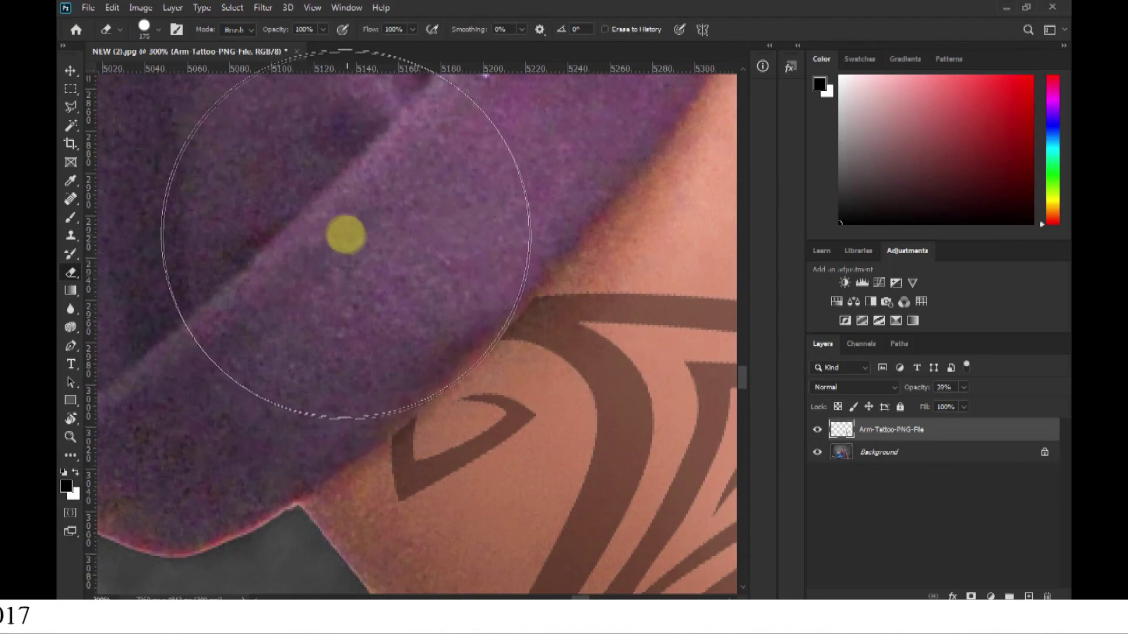
{"action": "scroll", "coordinate": [345, 235], "scroll_direction": "down", "scroll_amount": 6}
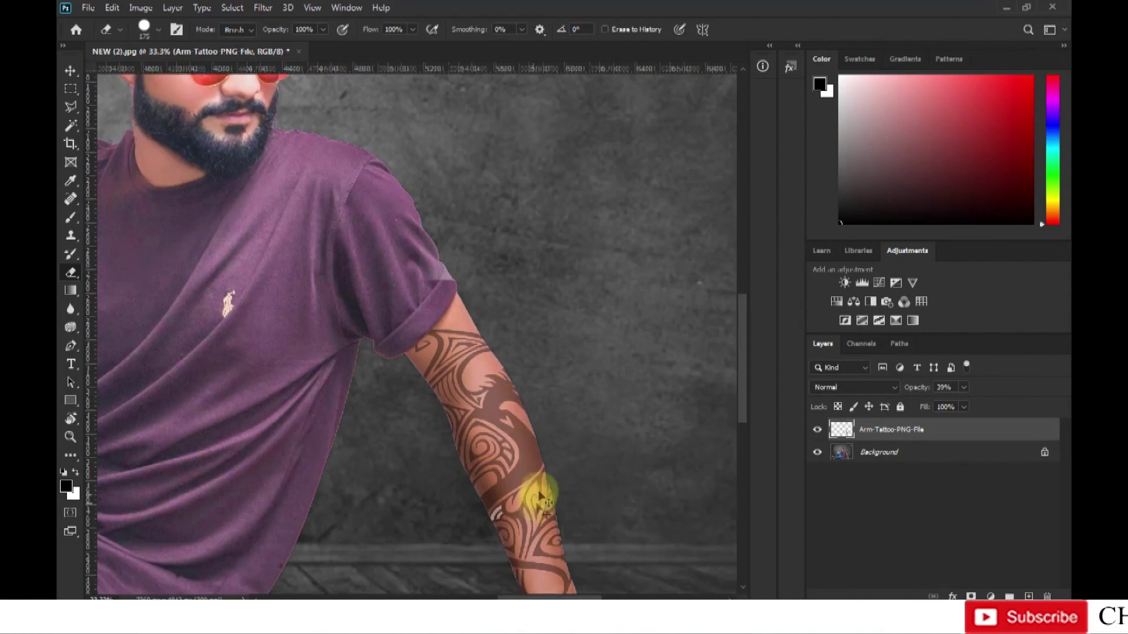
Magic Wand-select the two white patches inside the arm tattoo.
{"action": "scroll", "coordinate": [540, 498], "scroll_direction": "down", "scroll_amount": 2}
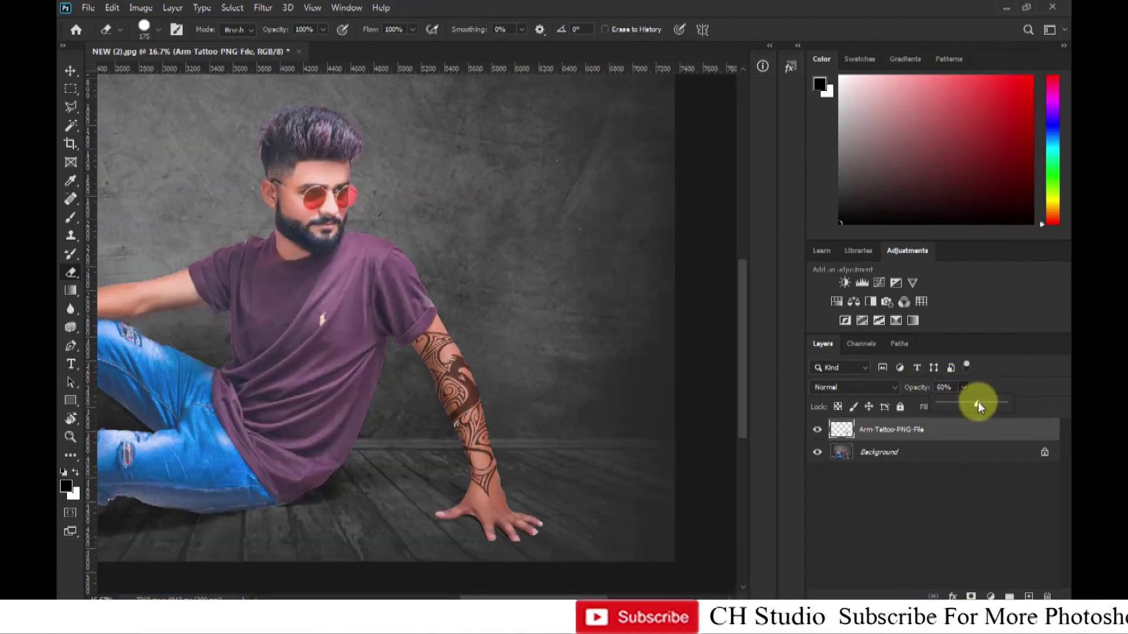
{"action": "scroll", "coordinate": [434, 428], "scroll_direction": "up", "scroll_amount": 4}
{"action": "scroll", "coordinate": [537, 468], "scroll_direction": "up", "scroll_amount": 2}
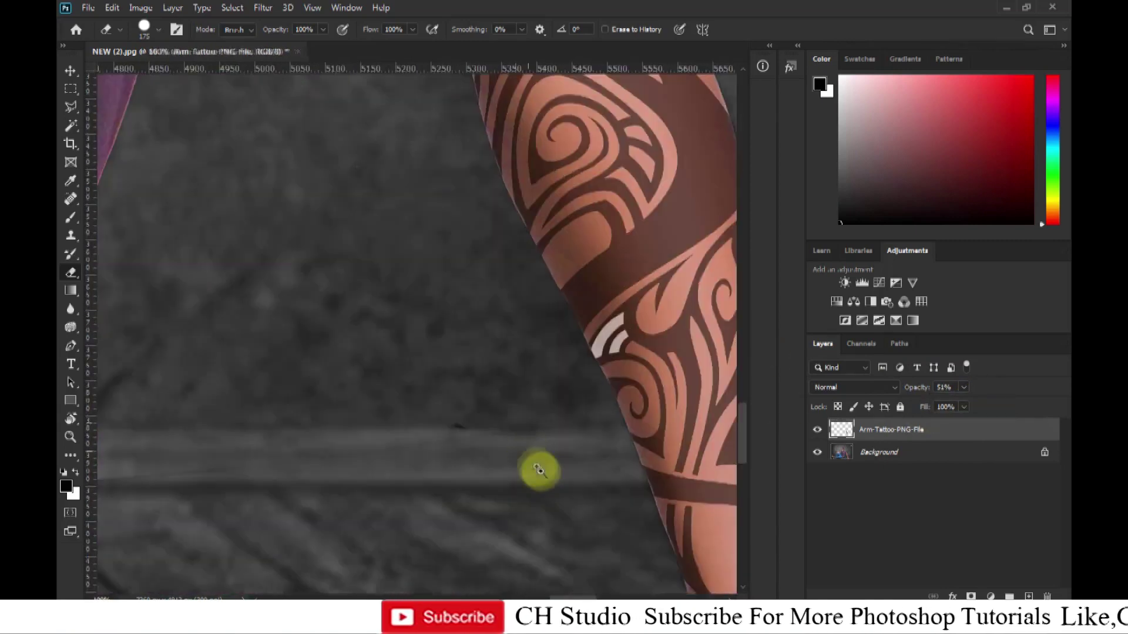
{"action": "scroll", "coordinate": [506, 383], "scroll_direction": "up", "scroll_amount": 1}
{"action": "scroll", "coordinate": [427, 374], "scroll_direction": "up", "scroll_amount": 1}
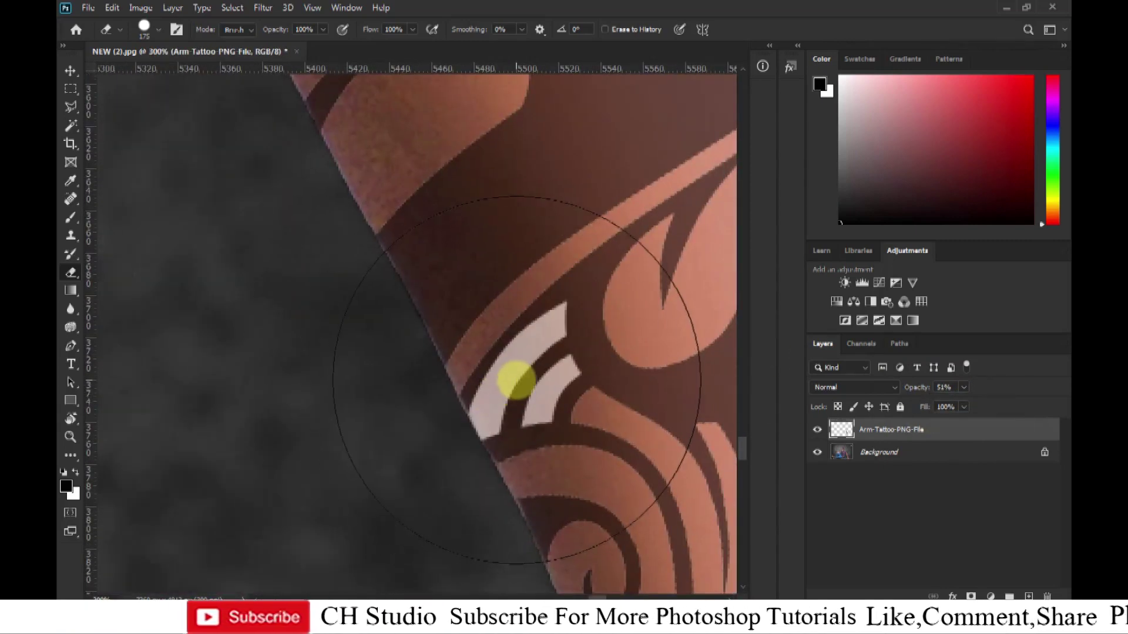
{"action": "key", "text": "w"}
{"action": "left_click", "coordinate": [504, 372]}
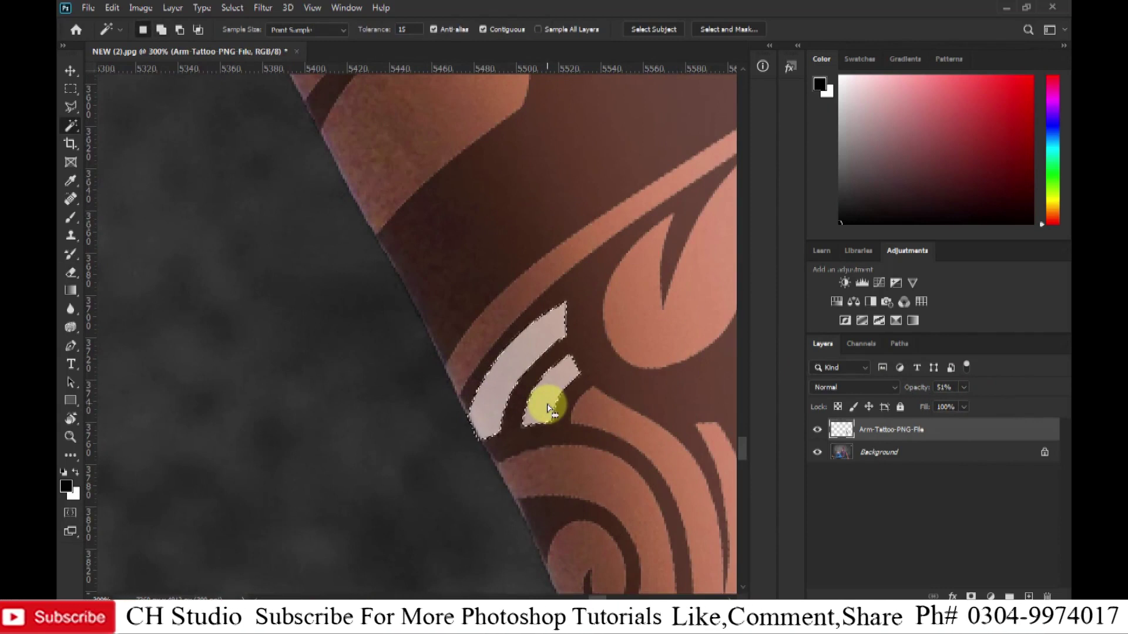
{"action": "left_click", "coordinate": [545, 405], "text": "shift"}
Drag the S.R (127) tattoo image from Explorer into the photo and rotate it toward the arm.
{"action": "scroll", "coordinate": [541, 403], "scroll_direction": "down", "scroll_amount": 3}
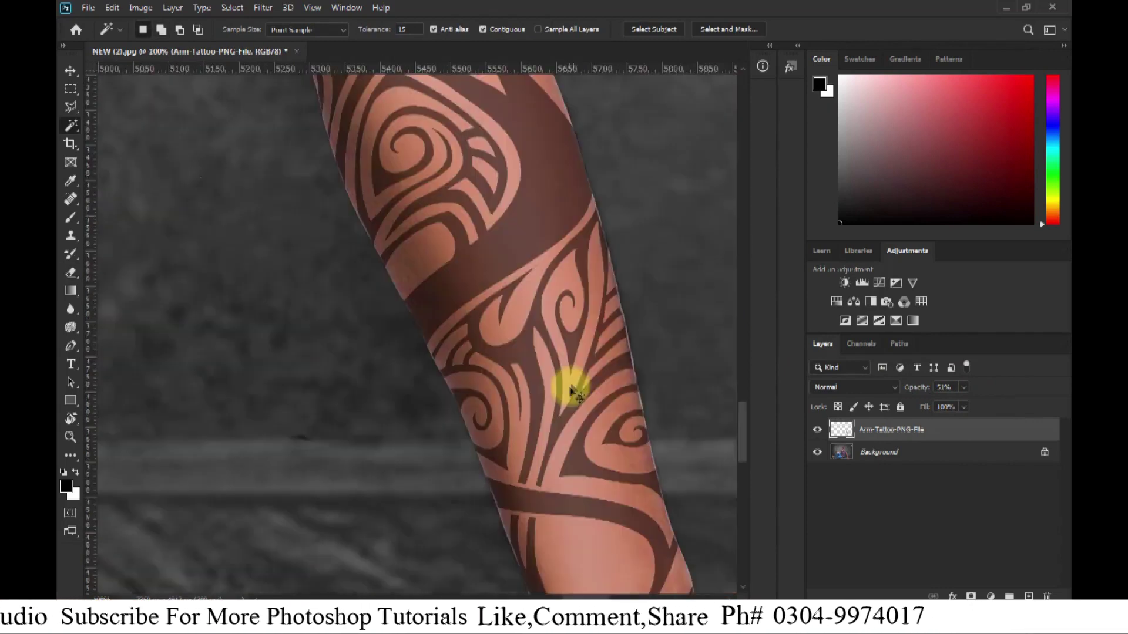
{"action": "scroll", "coordinate": [566, 385], "scroll_direction": "down", "scroll_amount": 3}
{"action": "scroll", "coordinate": [552, 389], "scroll_direction": "down", "scroll_amount": 1}
{"action": "scroll", "coordinate": [538, 388], "scroll_direction": "down", "scroll_amount": 1}
{"action": "scroll", "coordinate": [542, 376], "scroll_direction": "up", "scroll_amount": 1}
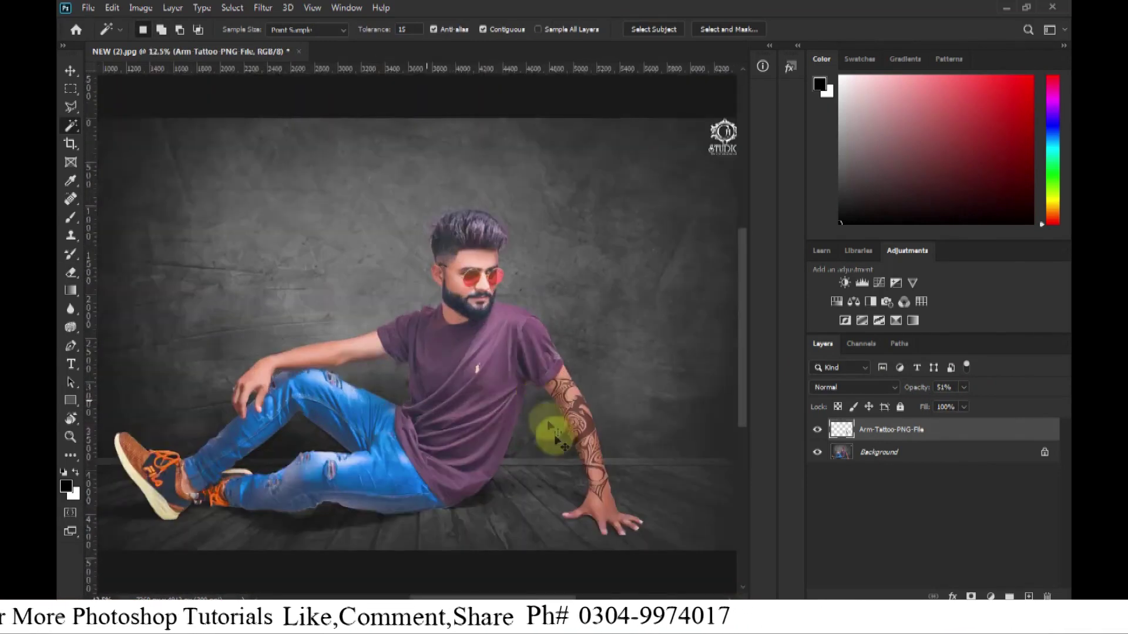
{"action": "scroll", "coordinate": [549, 433], "scroll_direction": "up", "scroll_amount": 1}
{"action": "scroll", "coordinate": [511, 448], "scroll_direction": "up", "scroll_amount": 1}
{"action": "scroll", "coordinate": [609, 403], "scroll_direction": "down", "scroll_amount": 1}
{"action": "scroll", "coordinate": [547, 421], "scroll_direction": "down", "scroll_amount": 2}
{"action": "scroll", "coordinate": [445, 405], "scroll_direction": "up", "scroll_amount": 2}
{"action": "scroll", "coordinate": [446, 406], "scroll_direction": "down", "scroll_amount": 1}
{"action": "left_click", "coordinate": [157, 521]}
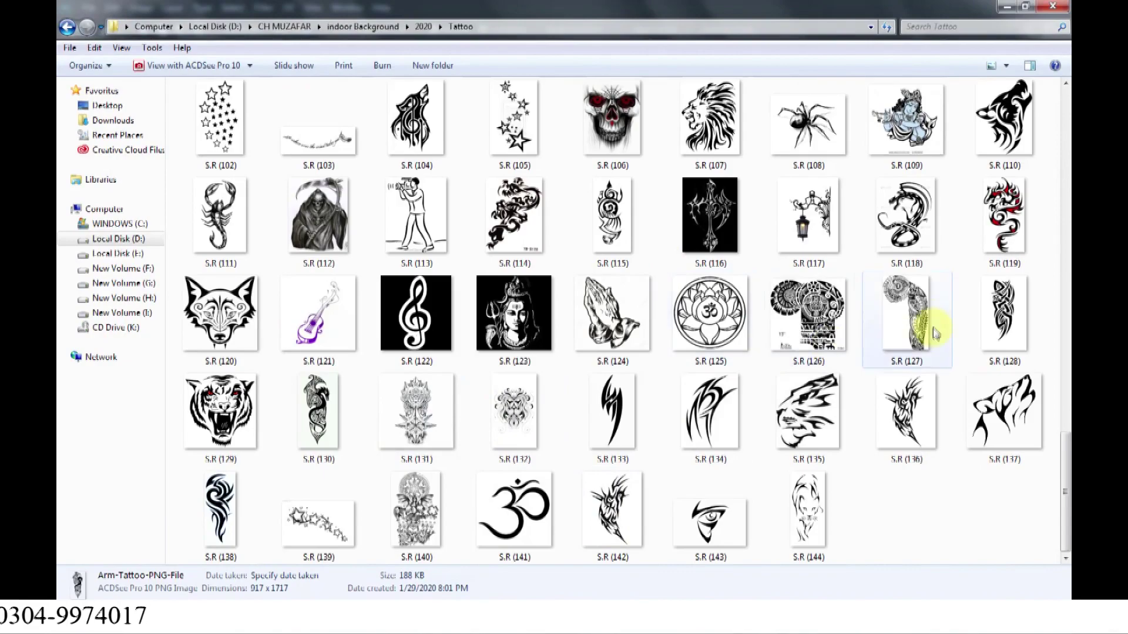
{"action": "left_click_drag", "start_coordinate": [935, 333], "coordinate": [696, 599]}
{"action": "left_click_drag", "start_coordinate": [549, 585], "coordinate": [453, 471]}
{"action": "mouse_move", "coordinate": [522, 211]}
{"action": "left_mouse_down"}
{"action": "mouse_move", "coordinate": [310, 199]}
{"action": "mouse_move", "coordinate": [294, 209]}
{"action": "left_mouse_up"}
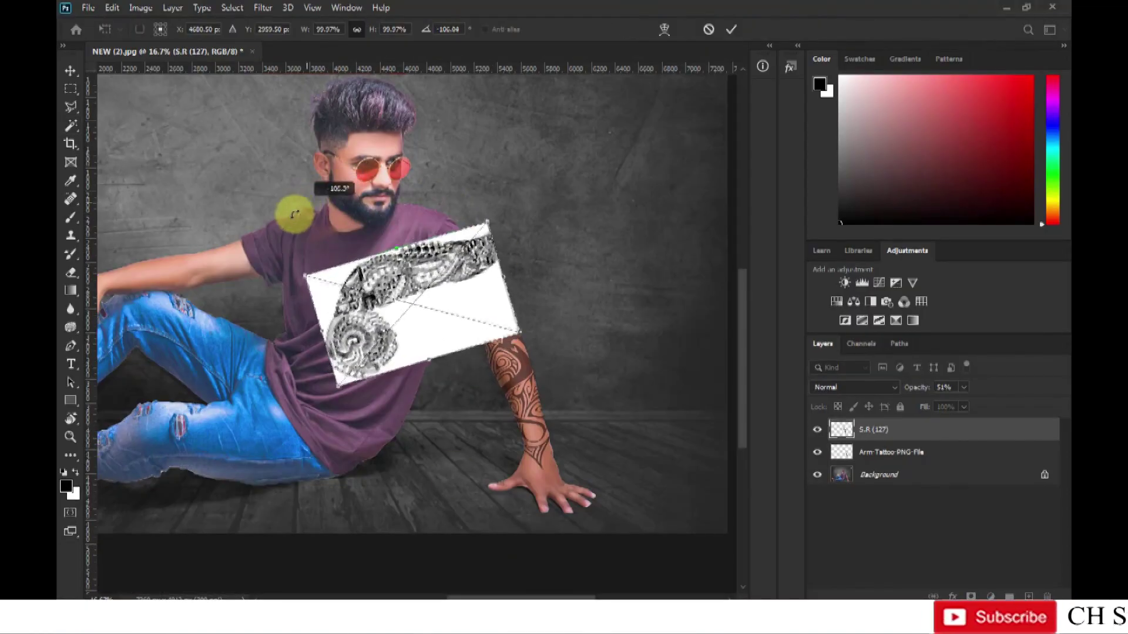
Flip the S.R (127) tattoo horizontally, then rotate, move and stretch it over the raised forearm.
{"action": "right_click", "coordinate": [450, 276]}
{"action": "left_click", "coordinate": [507, 495]}
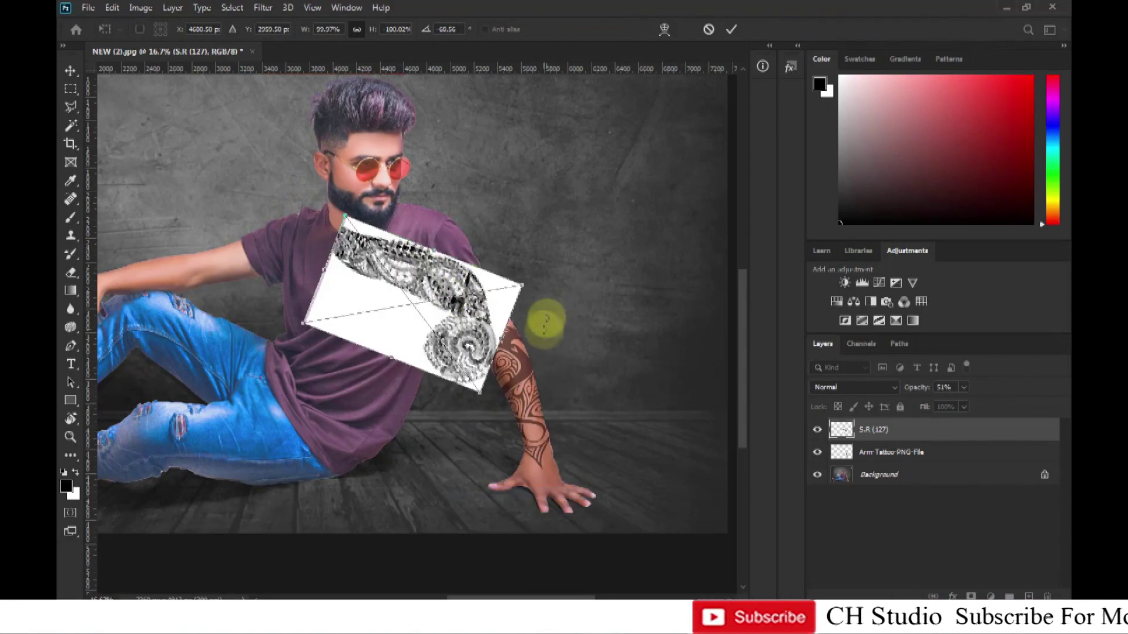
{"action": "left_click_drag", "start_coordinate": [545, 320], "coordinate": [517, 252]}
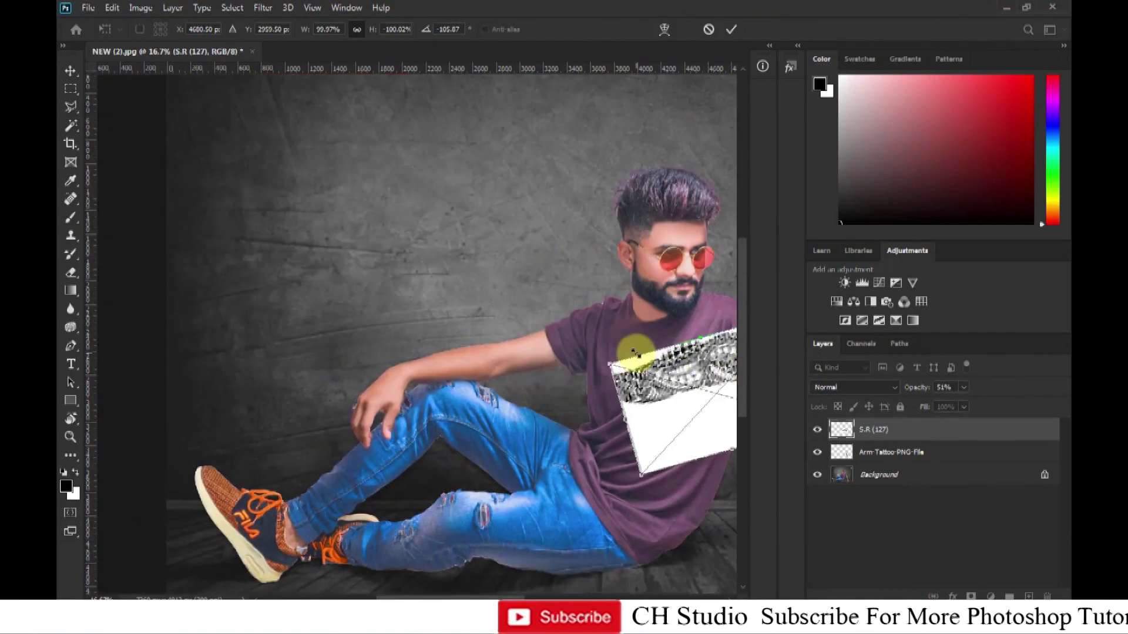
{"action": "left_click_drag", "start_coordinate": [522, 359], "coordinate": [460, 389]}
{"action": "left_click_drag", "start_coordinate": [593, 359], "coordinate": [613, 348]}
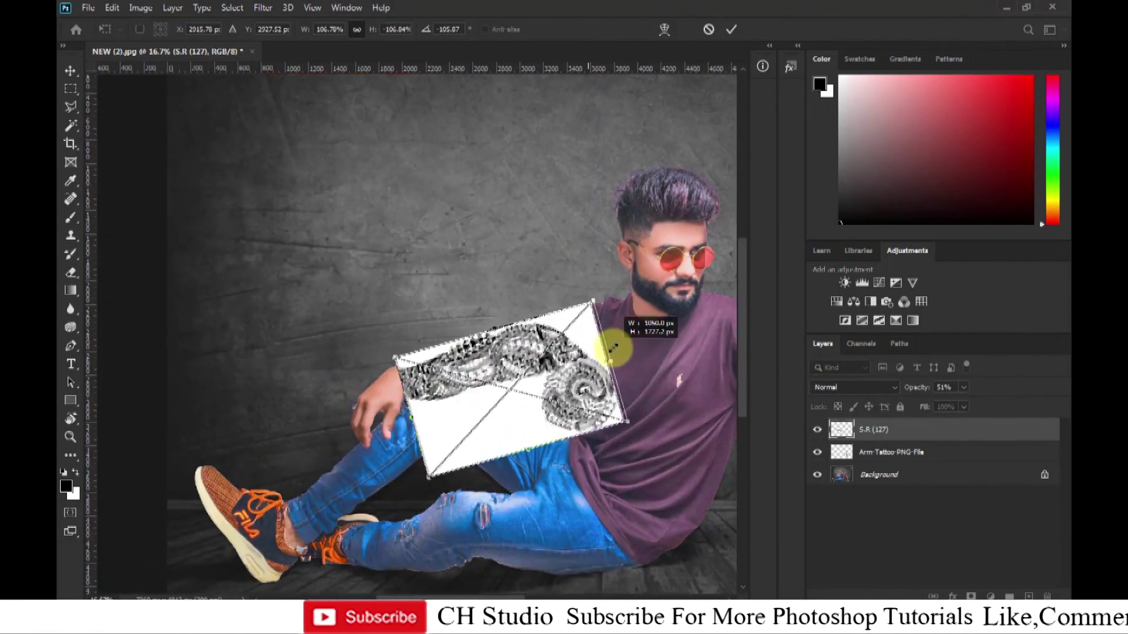
{"action": "key", "text": "Return"}
Set the sleeve tattoo layer's blend mode to Linear Burn.
{"action": "left_click", "coordinate": [857, 387]}
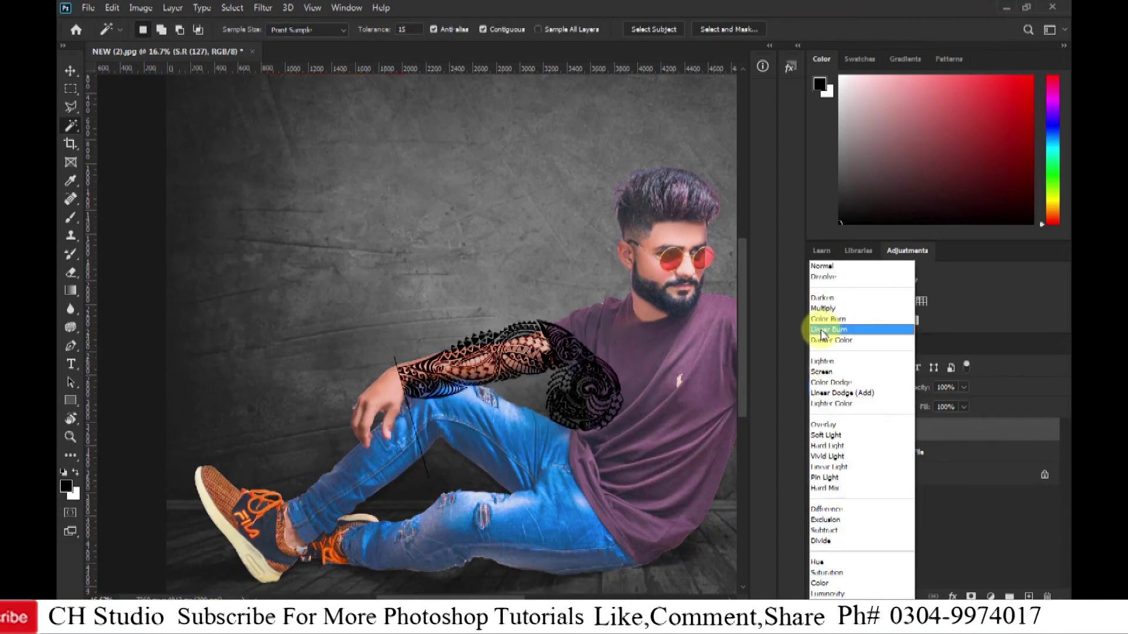
{"action": "left_click", "coordinate": [828, 329]}
{"action": "scroll", "coordinate": [533, 382], "scroll_direction": "up", "scroll_amount": 2}
Switch the S.R (127) sleeve tattoo to Multiply blending and fade it to 47% opacity.
{"action": "left_click", "coordinate": [846, 387]}
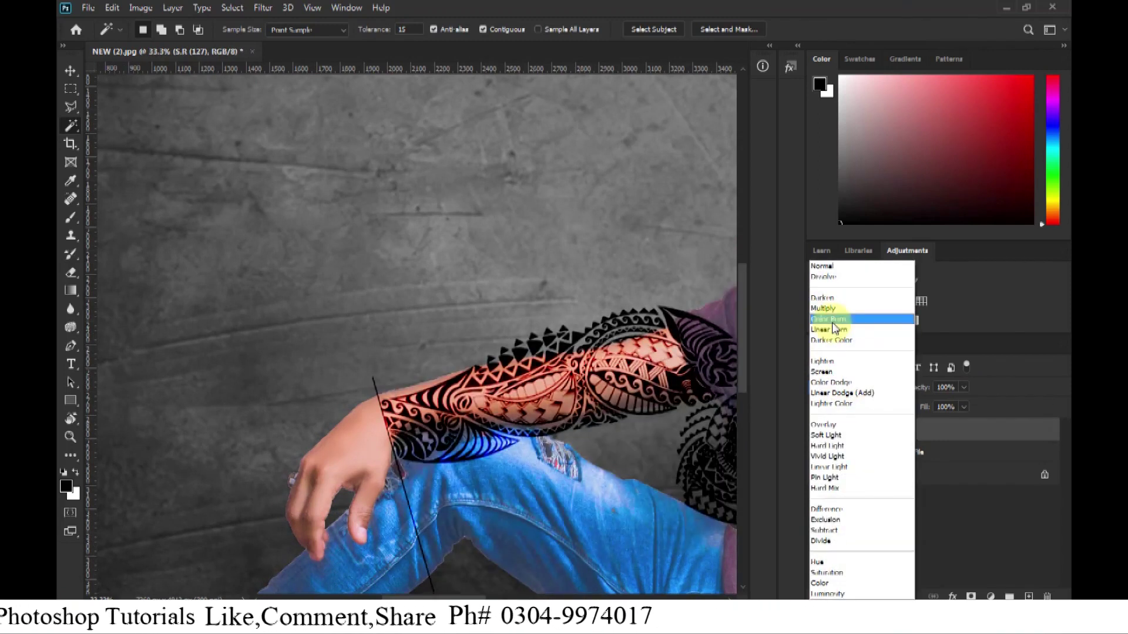
{"action": "left_click", "coordinate": [822, 309]}
{"action": "mouse_move", "coordinate": [596, 391]}
{"action": "left_mouse_down"}
{"action": "mouse_move", "coordinate": [506, 371]}
{"action": "mouse_move", "coordinate": [505, 388]}
{"action": "left_mouse_up"}
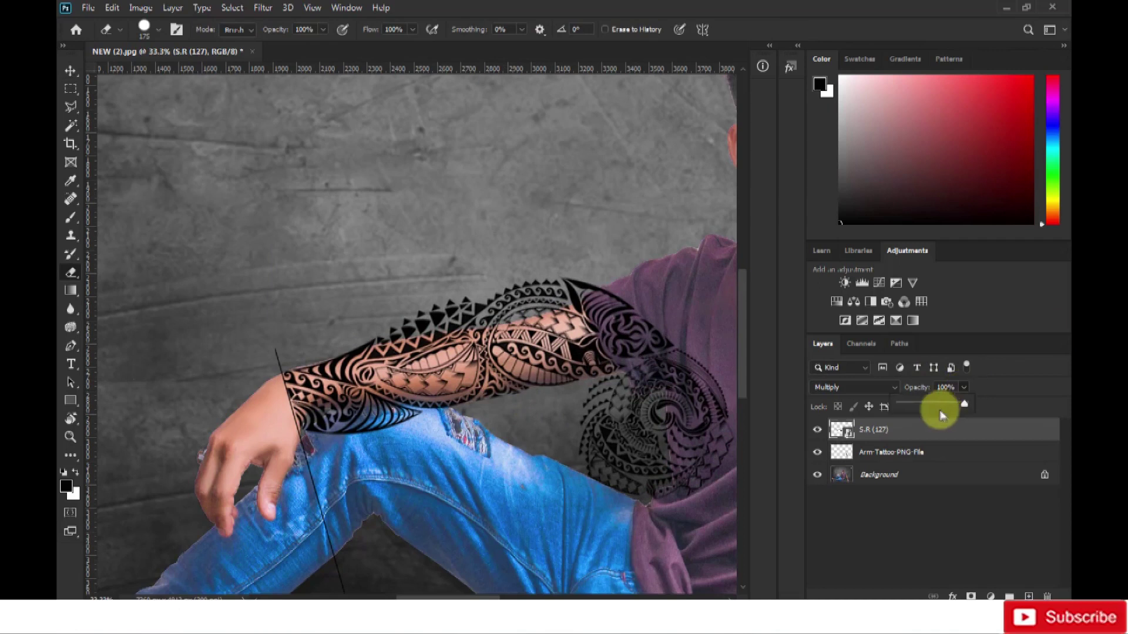
{"action": "left_click_drag", "start_coordinate": [941, 414], "coordinate": [931, 405]}
Resize the eraser brush and erase stray tattoo triangles above the forearm.
{"action": "scroll", "coordinate": [536, 395], "scroll_direction": "up", "scroll_amount": 2}
{"action": "mouse_move", "coordinate": [473, 345]}
{"action": "left_mouse_down"}
{"action": "mouse_move", "coordinate": [486, 386]}
{"action": "mouse_move", "coordinate": [456, 367]}
{"action": "left_mouse_up"}
{"action": "key", "text": "bracketright"}
{"action": "key", "text": "bracketright"}
{"action": "key", "text": "bracketright"}
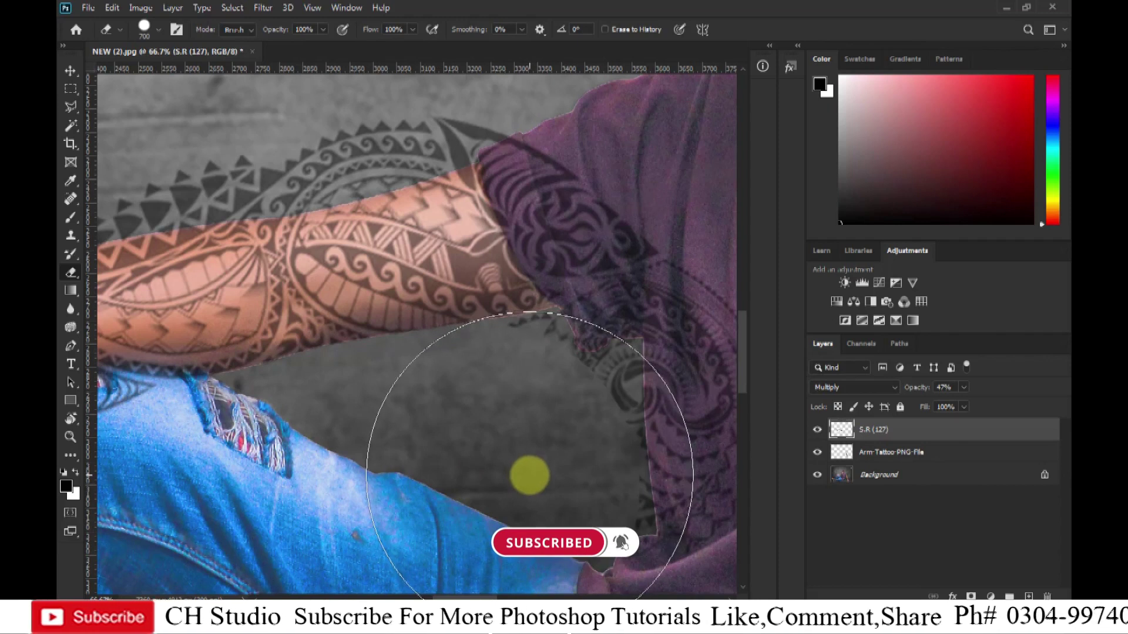
{"action": "left_click_drag", "start_coordinate": [693, 271], "coordinate": [552, 336]}
{"action": "key", "text": "bracketleft"}
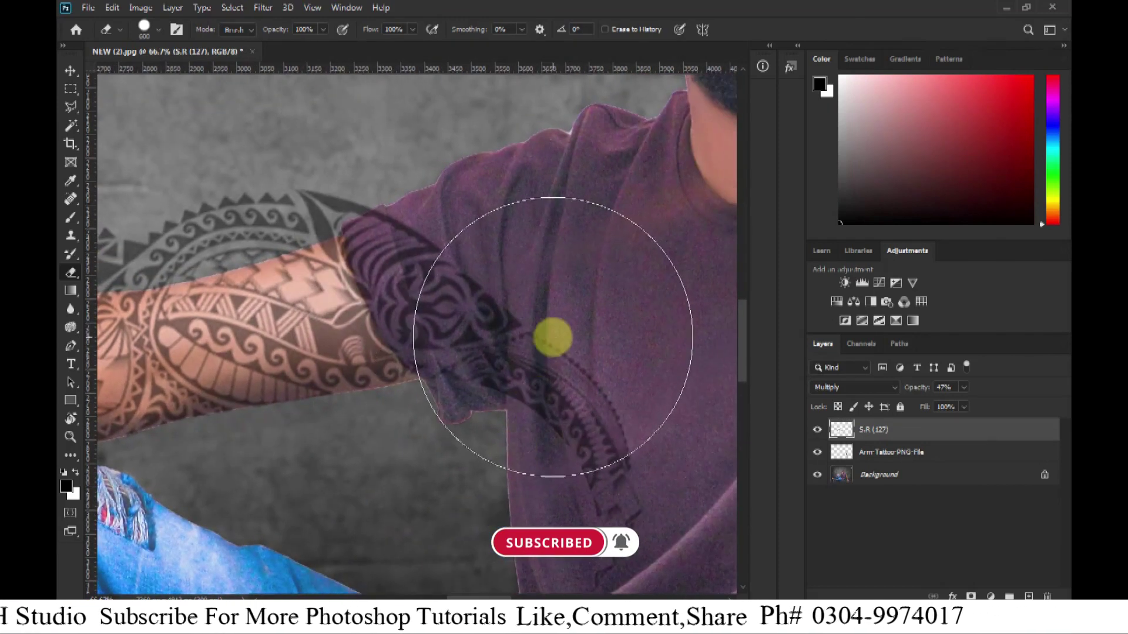
{"action": "key", "text": "bracketleft"}
{"action": "left_click_drag", "start_coordinate": [655, 480], "coordinate": [597, 219]}
{"action": "mouse_move", "coordinate": [322, 315]}
{"action": "left_mouse_down"}
{"action": "mouse_move", "coordinate": [514, 433]}
{"action": "mouse_move", "coordinate": [465, 413]}
{"action": "left_mouse_up"}
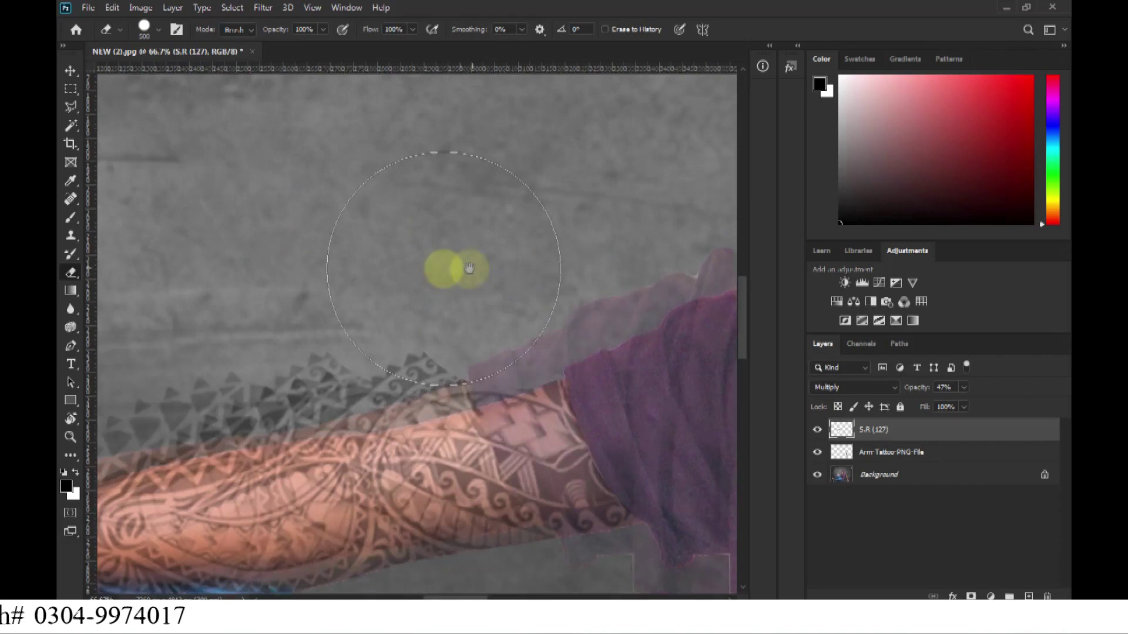
{"action": "left_click_drag", "start_coordinate": [428, 231], "coordinate": [482, 214]}
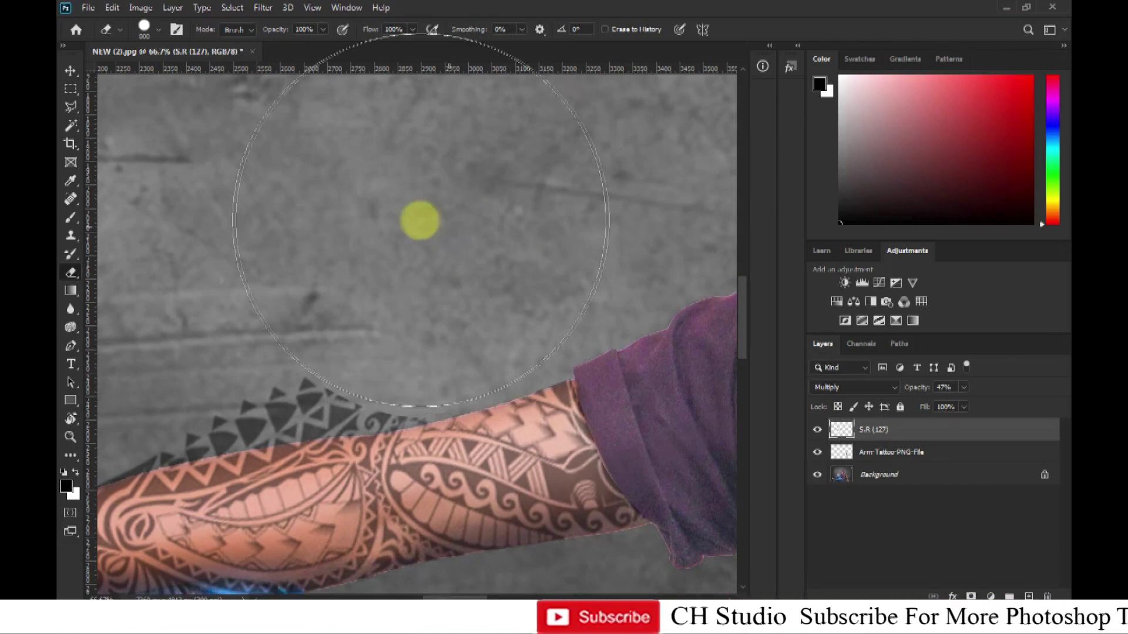
{"action": "left_click_drag", "start_coordinate": [380, 241], "coordinate": [338, 252]}
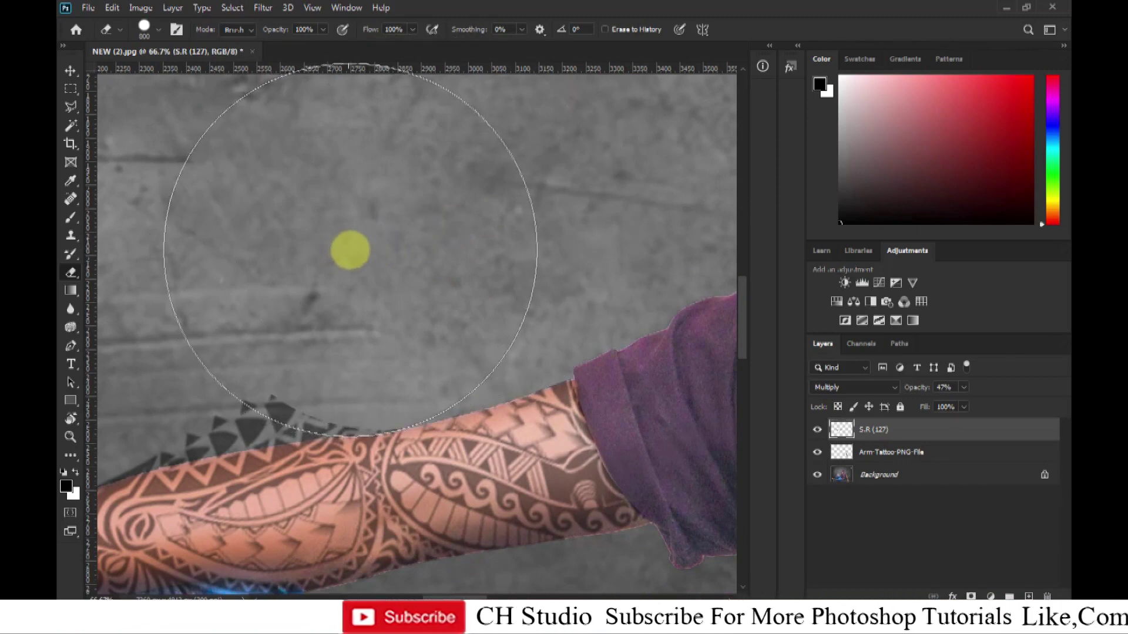
Erase the remaining triangles along the forearm edge, working down to the wrist.
{"action": "mouse_move", "coordinate": [410, 277]}
{"action": "left_mouse_down"}
{"action": "mouse_move", "coordinate": [569, 320]}
{"action": "mouse_move", "coordinate": [481, 309]}
{"action": "left_mouse_up"}
{"action": "left_click", "coordinate": [510, 298]}
{"action": "left_click_drag", "start_coordinate": [466, 302], "coordinate": [441, 307]}
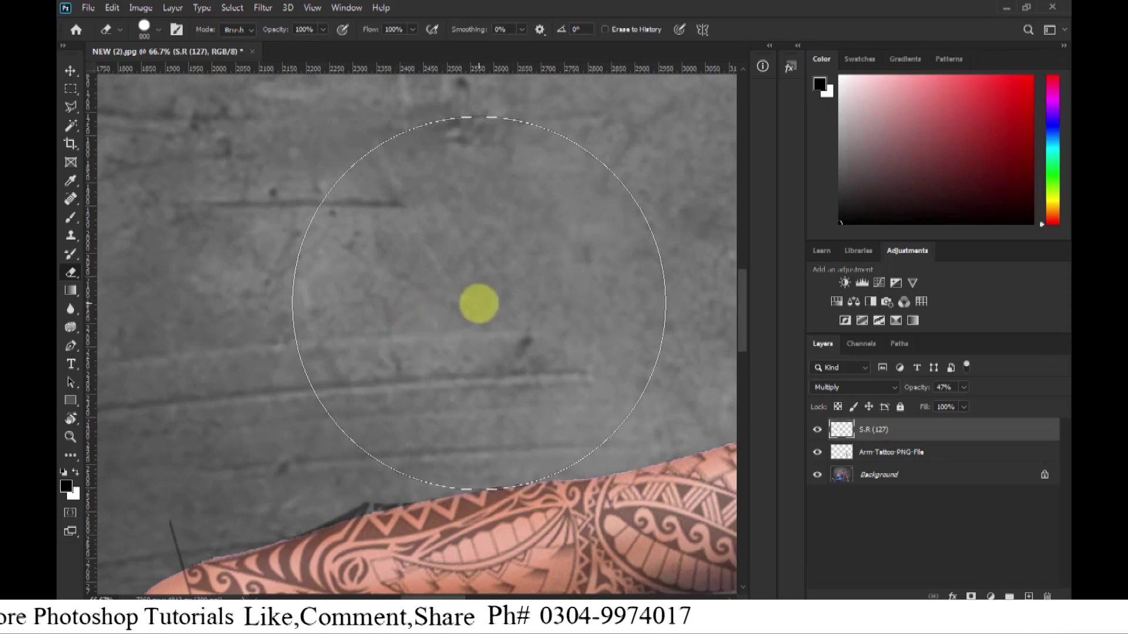
{"action": "key", "text": "bracketleft"}
{"action": "key", "text": "bracketleft"}
{"action": "key", "text": "bracketleft"}
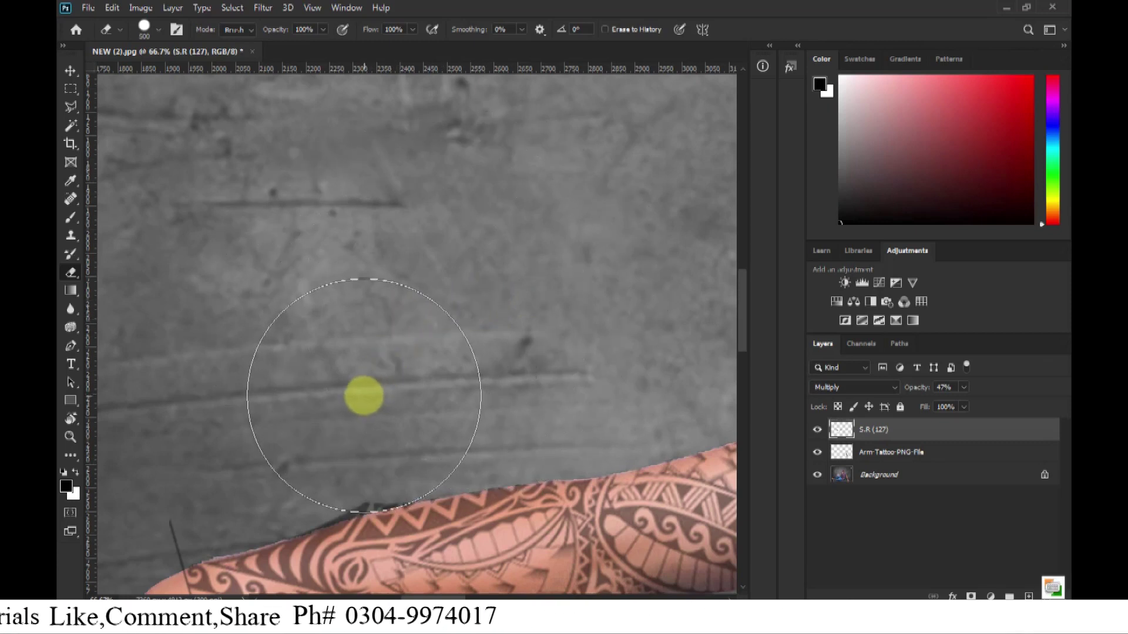
{"action": "left_click_drag", "start_coordinate": [372, 372], "coordinate": [464, 347]}
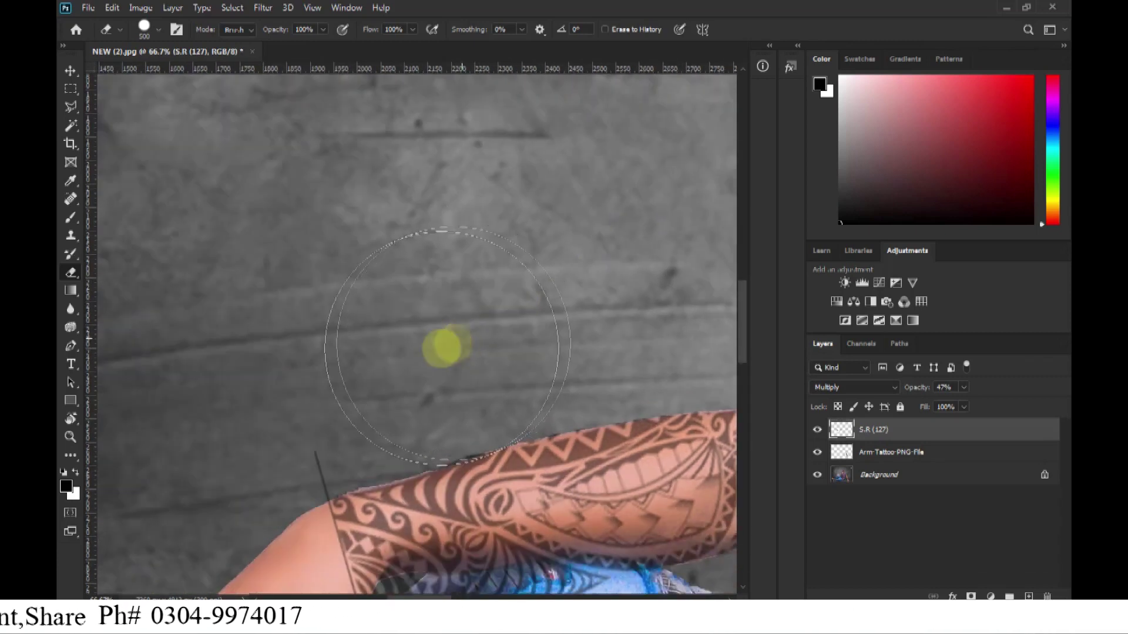
{"action": "mouse_move", "coordinate": [356, 334]}
{"action": "left_mouse_down"}
{"action": "mouse_move", "coordinate": [365, 361]}
{"action": "mouse_move", "coordinate": [288, 182]}
{"action": "left_mouse_up"}
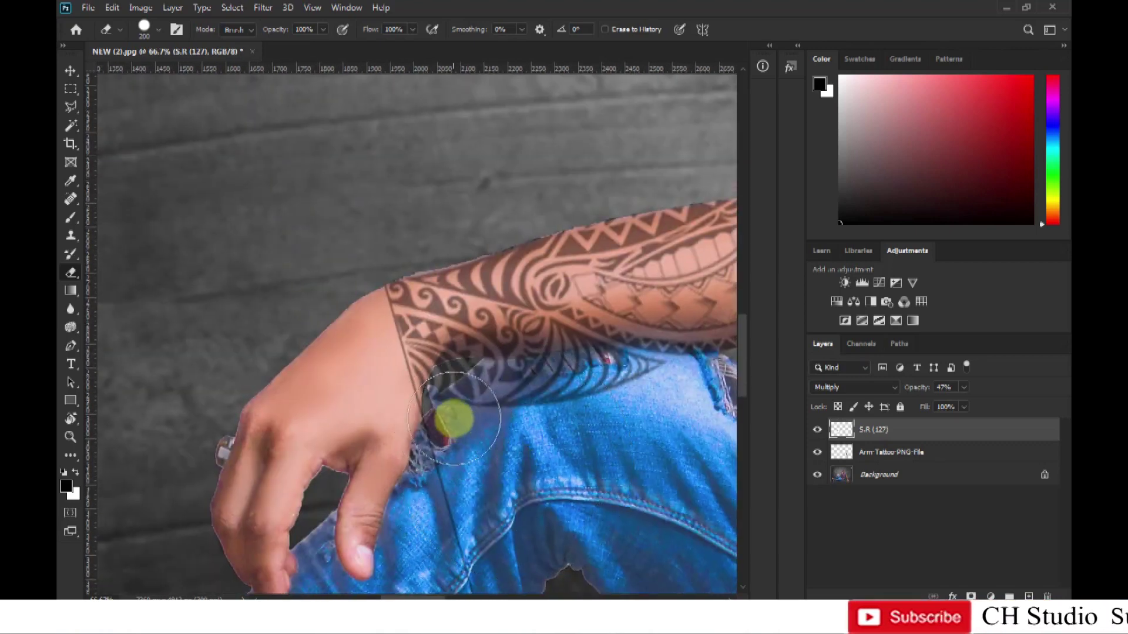
{"action": "mouse_move", "coordinate": [489, 581]}
{"action": "left_mouse_down"}
{"action": "mouse_move", "coordinate": [336, 478]}
{"action": "mouse_move", "coordinate": [410, 473]}
{"action": "left_mouse_up"}
{"action": "key", "text": "bracketright"}
{"action": "key", "text": "bracketright"}
{"action": "key", "text": "bracketright"}
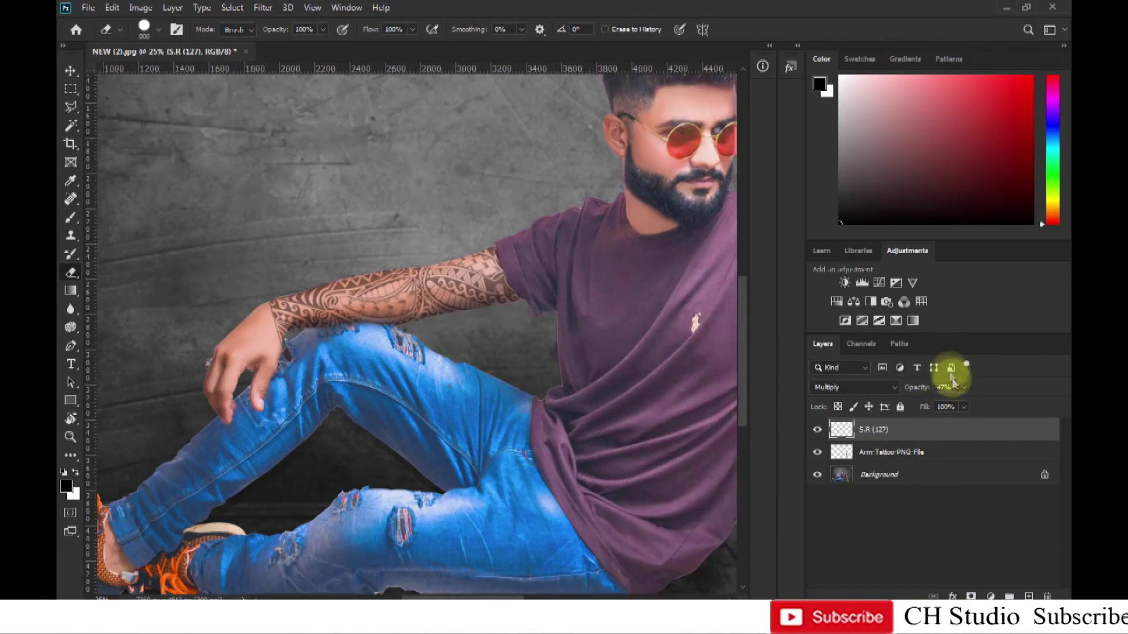
Raise the sleeve tattoo to 64% opacity, zoom out, and select S.R (130) in the tattoo folder.
{"action": "left_click_drag", "start_coordinate": [957, 407], "coordinate": [975, 404]}
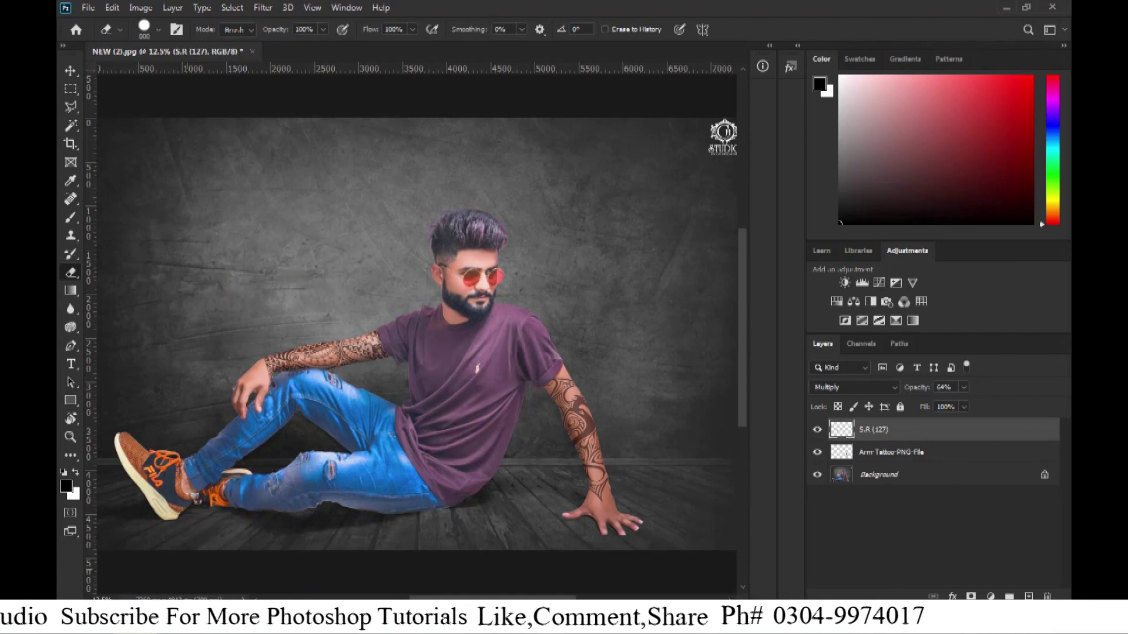
{"action": "key", "text": "ctrl+minus"}
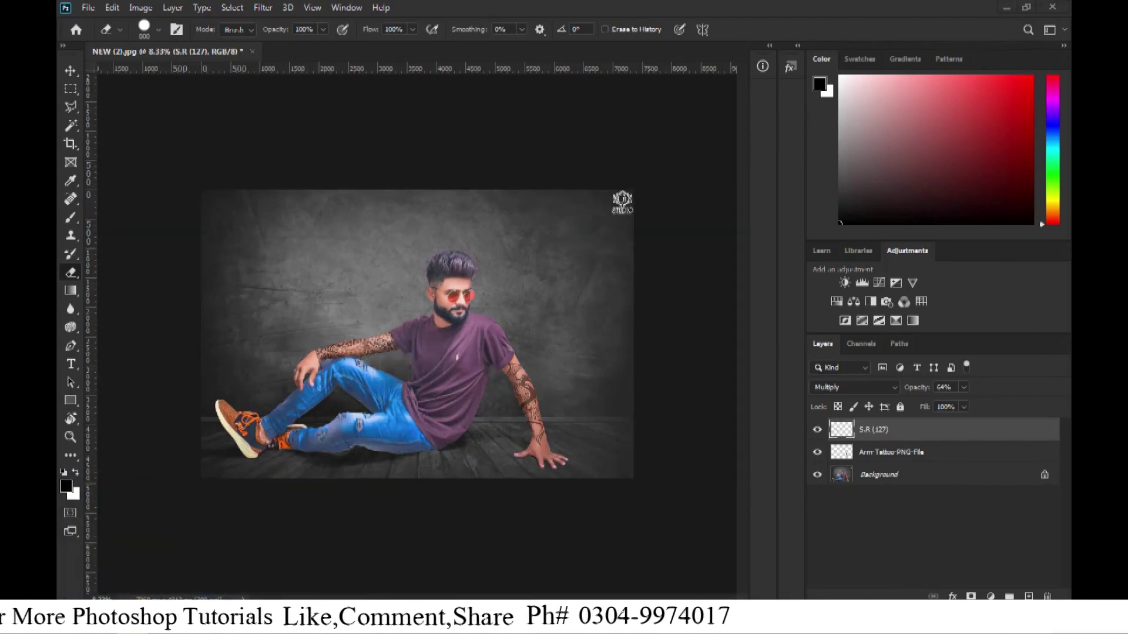
{"action": "left_click", "coordinate": [121, 554]}
{"action": "left_click", "coordinate": [311, 462]}
Preview S.R (3), then drag the S.R (137) tribal design from the Tattoo folder into Photoshop.
{"action": "scroll", "coordinate": [320, 376], "scroll_direction": "up", "scroll_amount": 15}
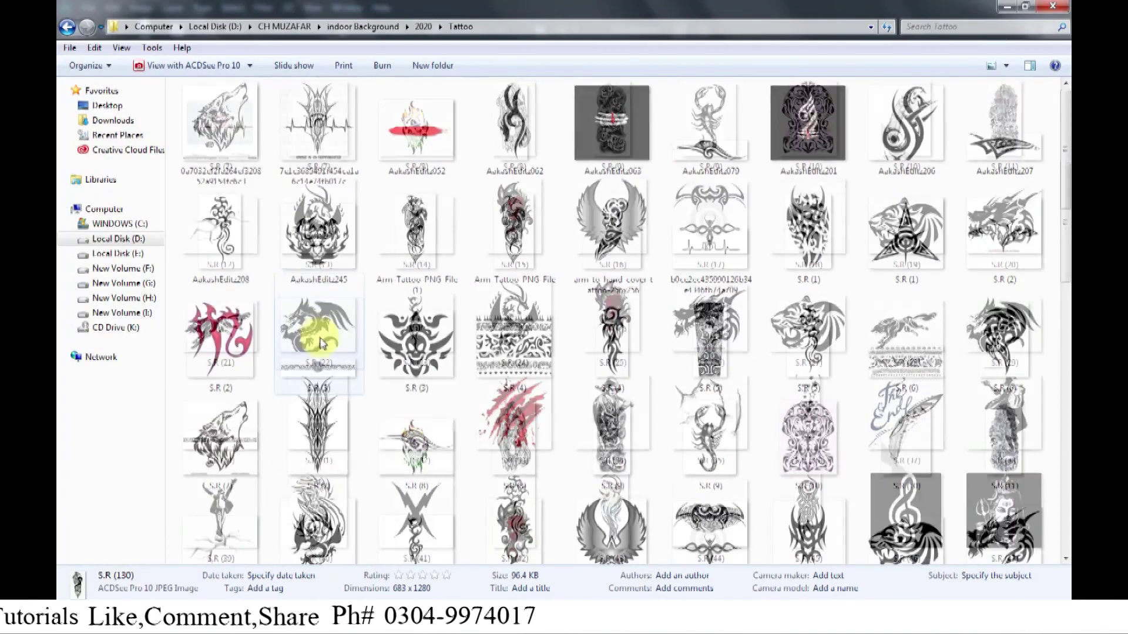
{"action": "double_click", "coordinate": [316, 332]}
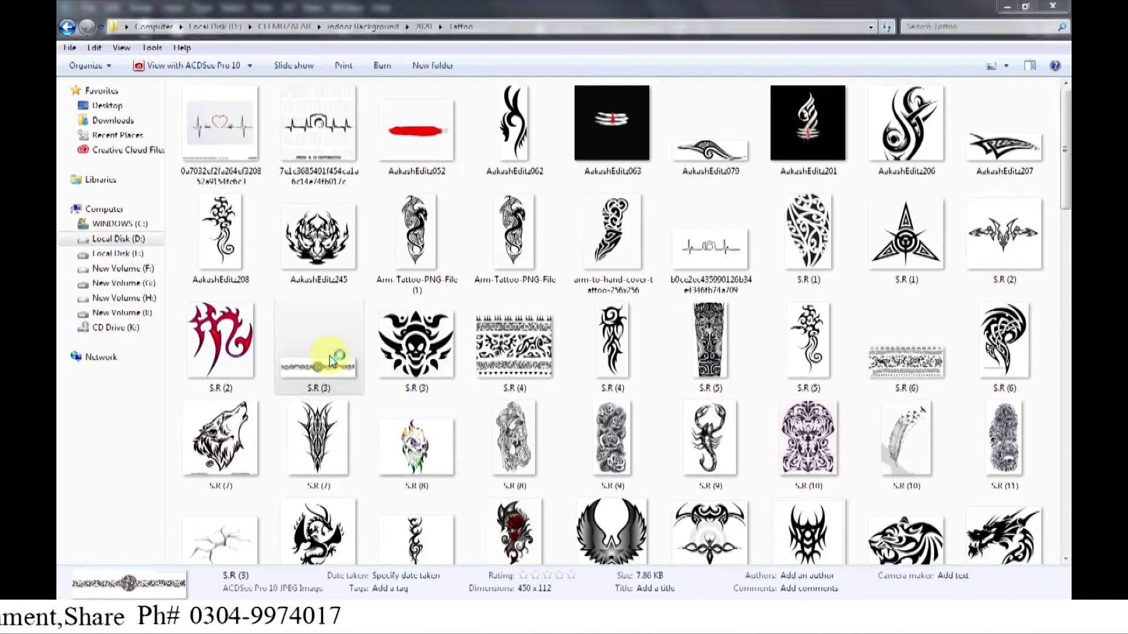
{"action": "key", "text": "Escape"}
{"action": "scroll", "coordinate": [403, 352], "scroll_direction": "down", "scroll_amount": 15}
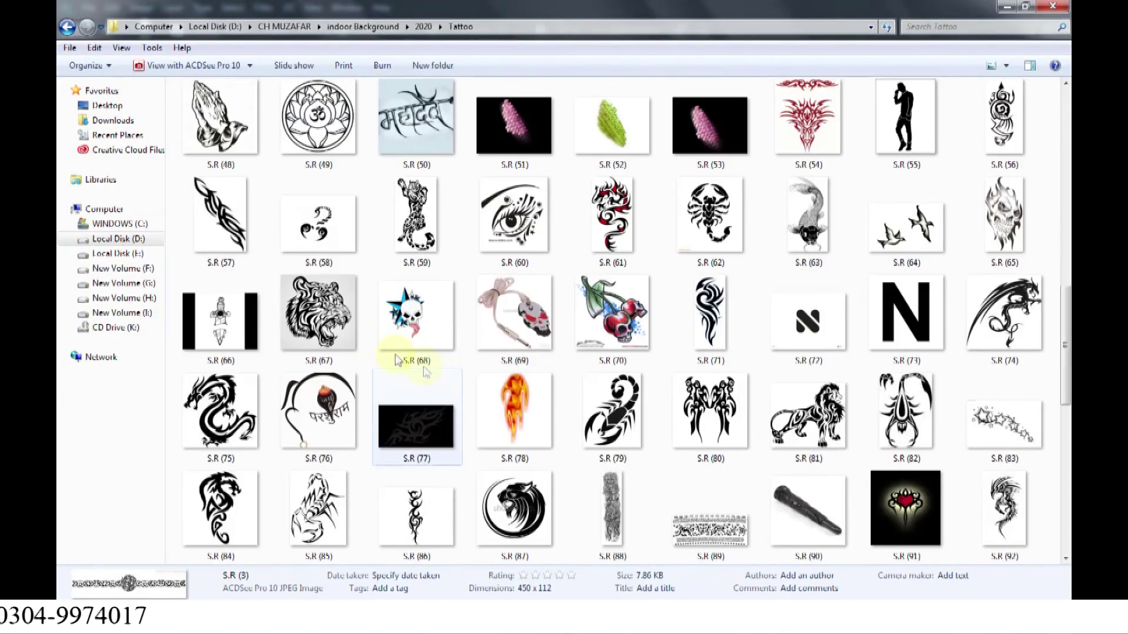
{"action": "scroll", "coordinate": [299, 330], "scroll_direction": "down", "scroll_amount": 3}
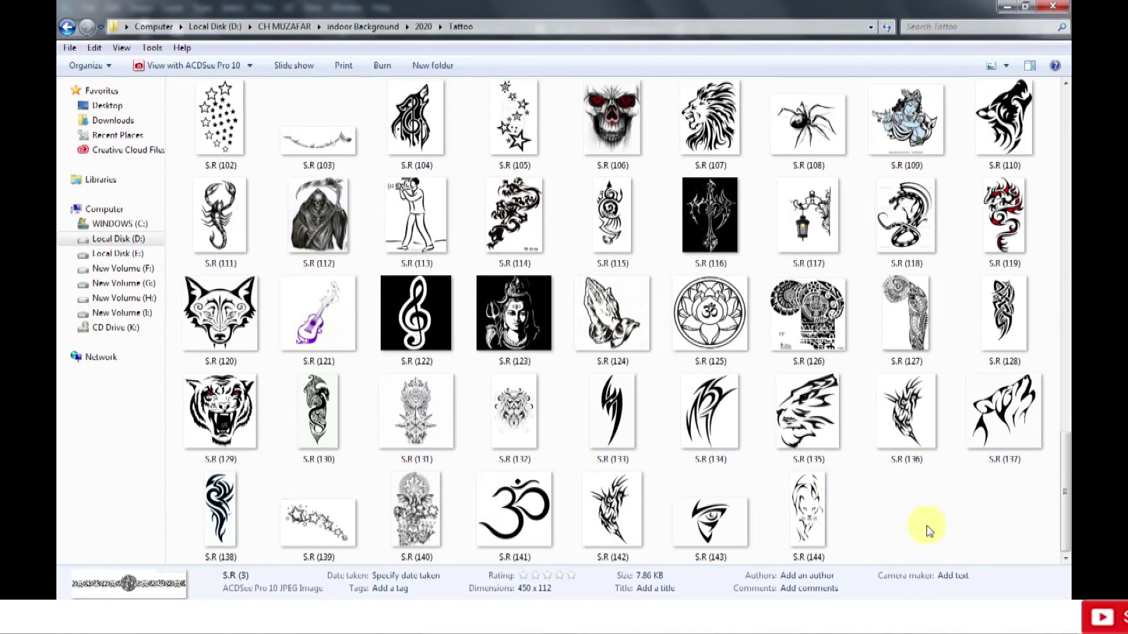
{"action": "left_click", "coordinate": [1037, 426]}
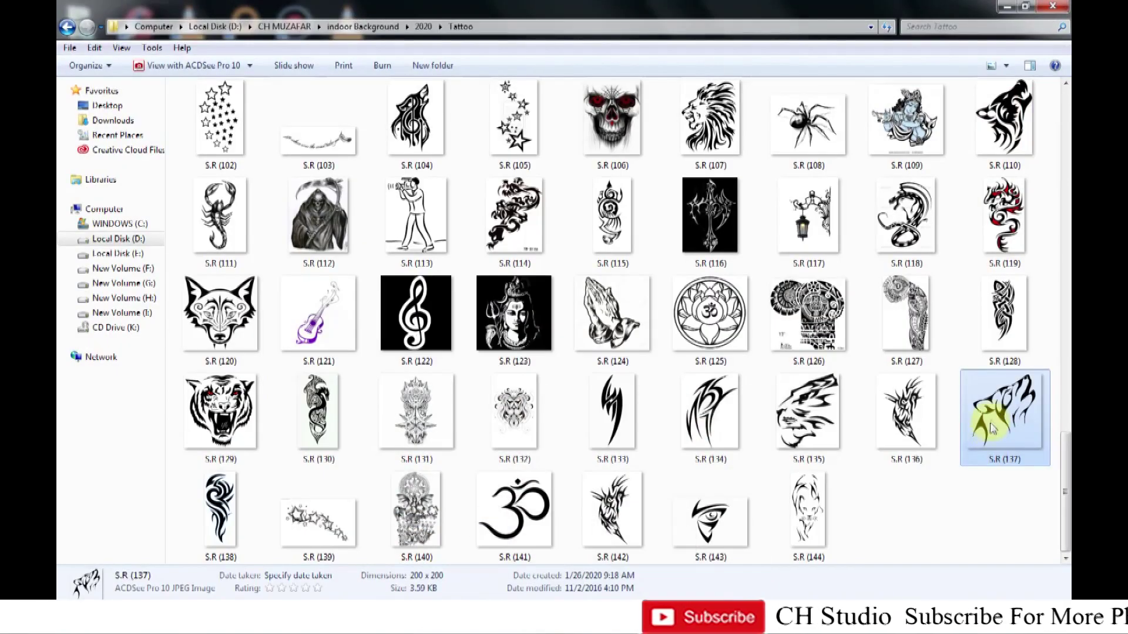
{"action": "left_click_drag", "start_coordinate": [1004, 414], "coordinate": [581, 594]}
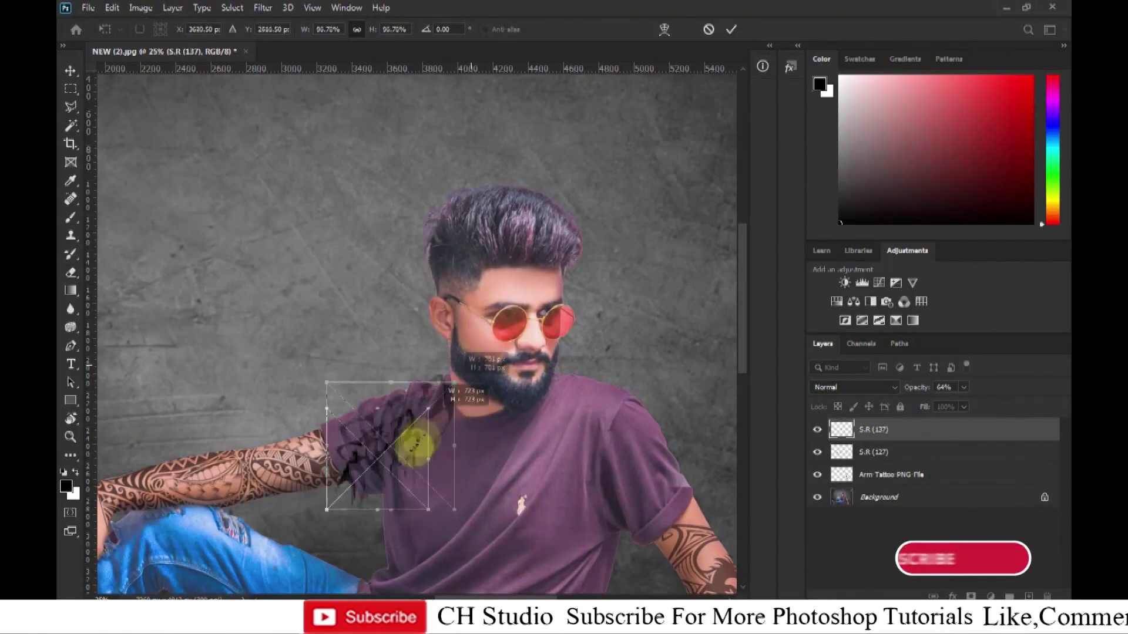
Scale the S.R (137) tattoo to about 31% and place it on the neck below the beard.
{"action": "mouse_move", "coordinate": [459, 370]}
{"action": "left_mouse_down"}
{"action": "mouse_move", "coordinate": [414, 432]}
{"action": "mouse_move", "coordinate": [467, 416]}
{"action": "left_mouse_up"}
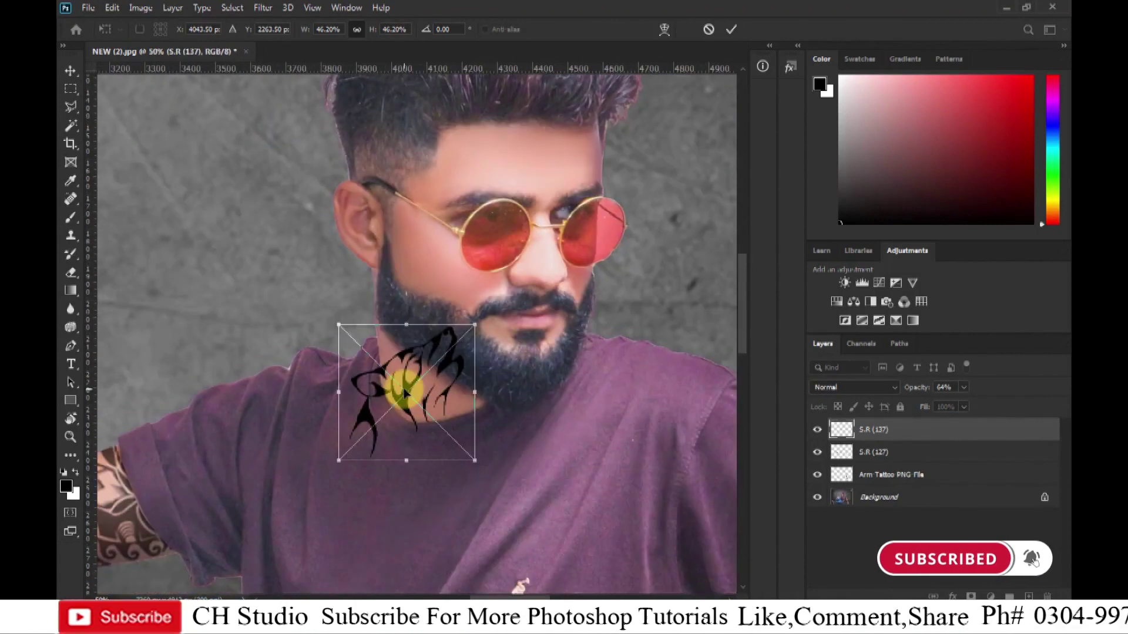
{"action": "key", "text": "Return"}
{"action": "key", "text": "e"}
{"action": "key", "text": "ctrl+t"}
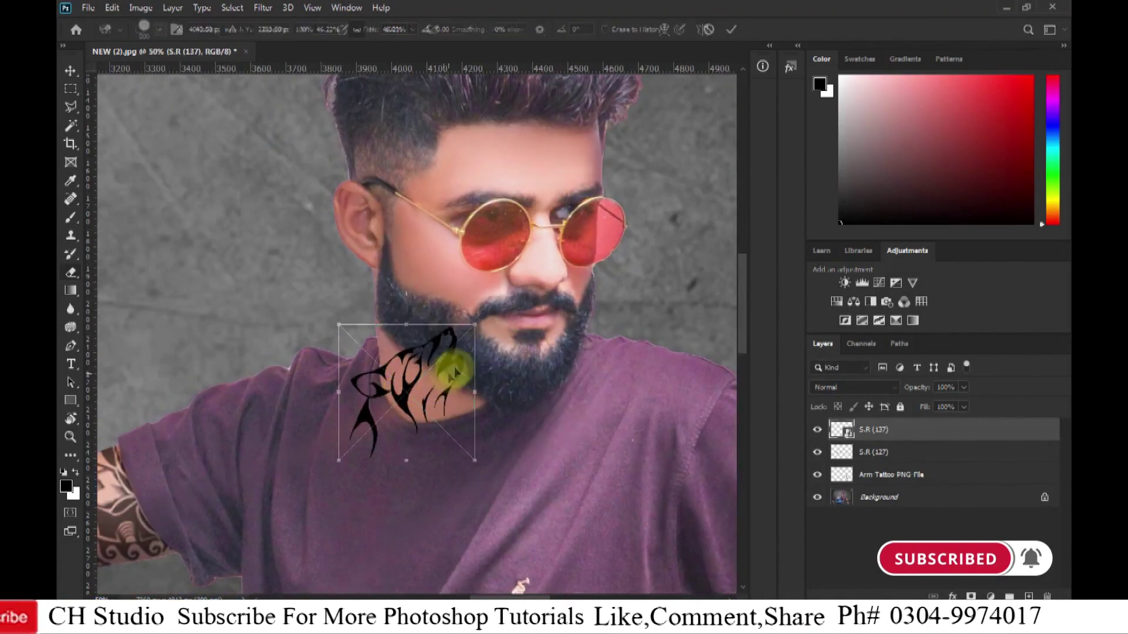
{"action": "mouse_move", "coordinate": [479, 323]}
{"action": "left_mouse_down"}
{"action": "mouse_move", "coordinate": [410, 397]}
{"action": "mouse_move", "coordinate": [327, 394]}
{"action": "left_mouse_up"}
{"action": "key", "text": "Return"}
{"action": "key", "text": "e"}
{"action": "key", "text": "ctrl+plus"}
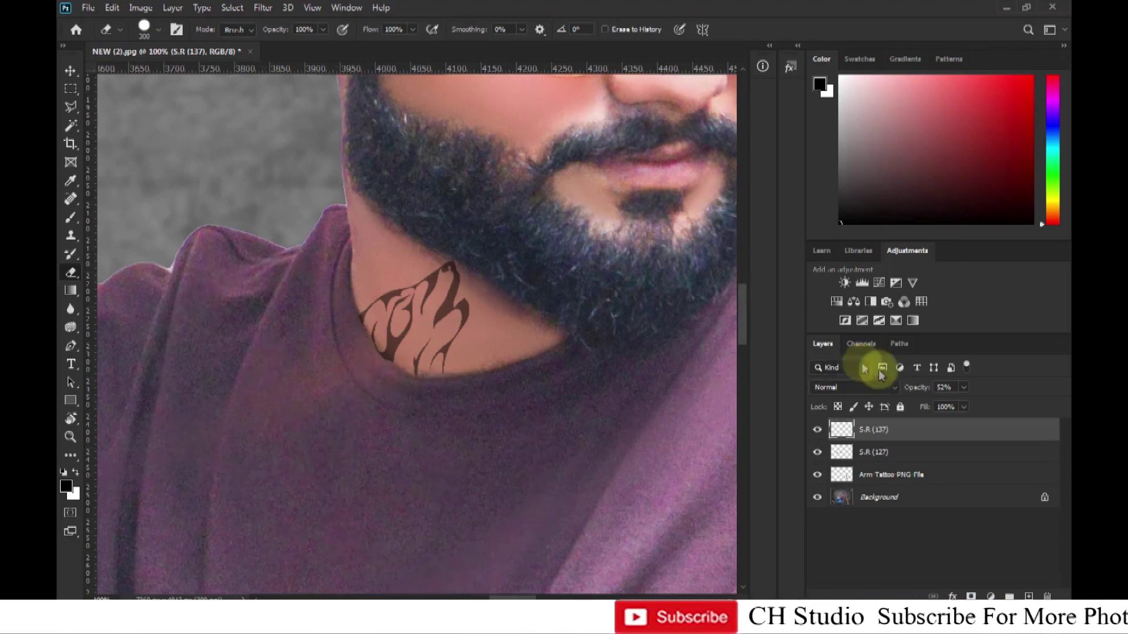
Fade the neck tattoo to 47% opacity and return to the tattoo folder.
{"action": "left_click_drag", "start_coordinate": [966, 403], "coordinate": [960, 405]}
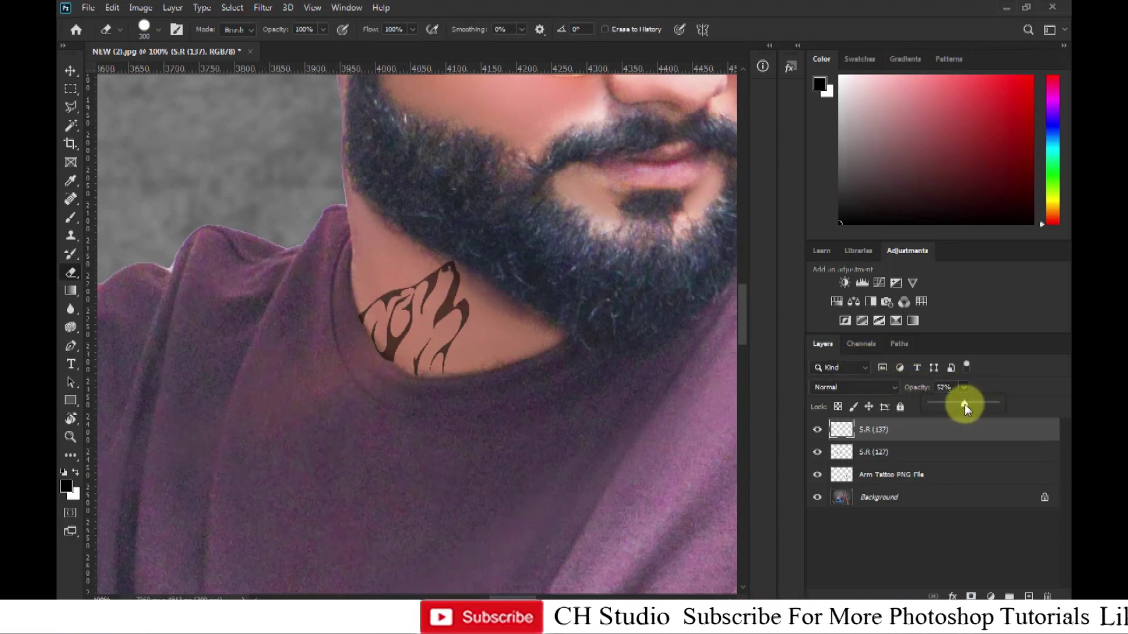
{"action": "scroll", "coordinate": [398, 378], "scroll_direction": "down", "scroll_amount": 3}
{"action": "scroll", "coordinate": [382, 380], "scroll_direction": "down", "scroll_amount": 1}
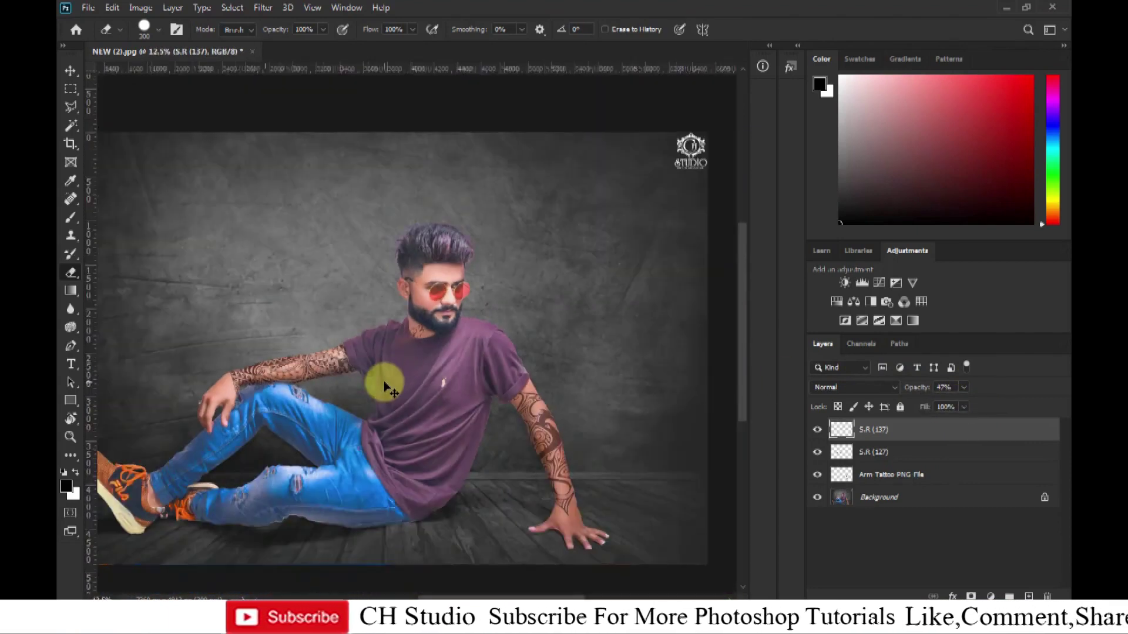
{"action": "scroll", "coordinate": [432, 341], "scroll_direction": "up", "scroll_amount": 3}
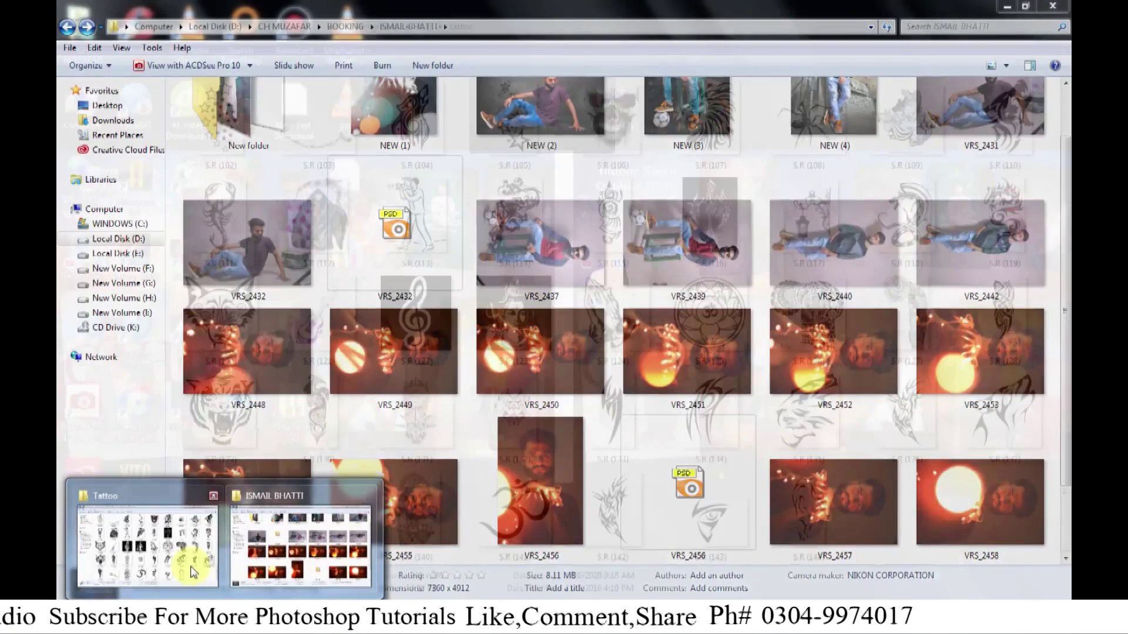
{"action": "left_click", "coordinate": [288, 531]}
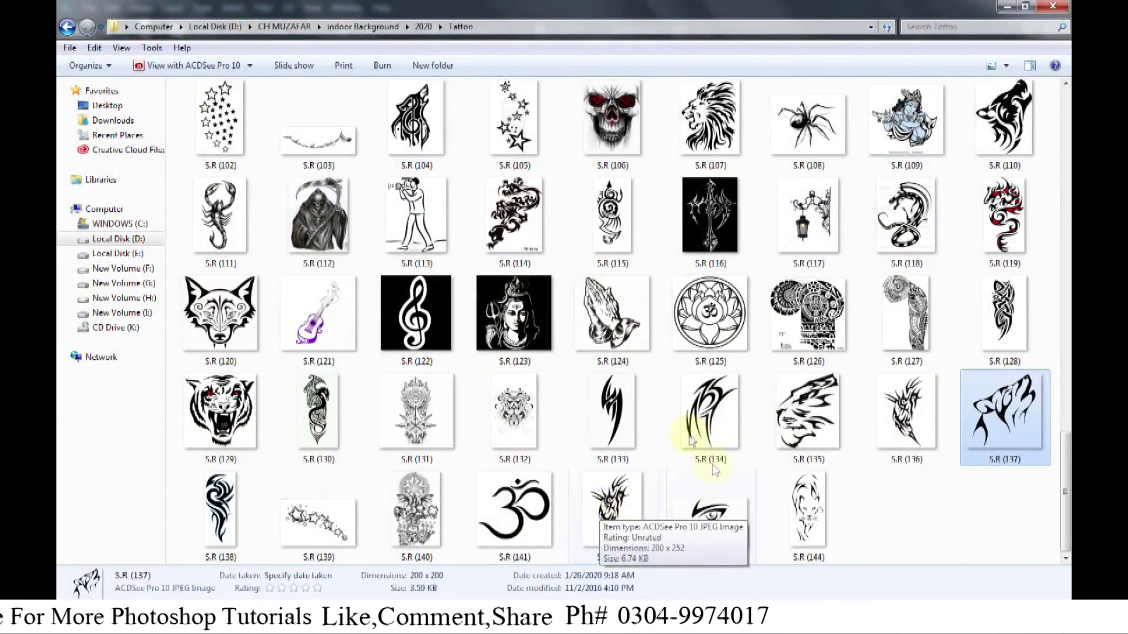
{"action": "left_click", "coordinate": [415, 523]}
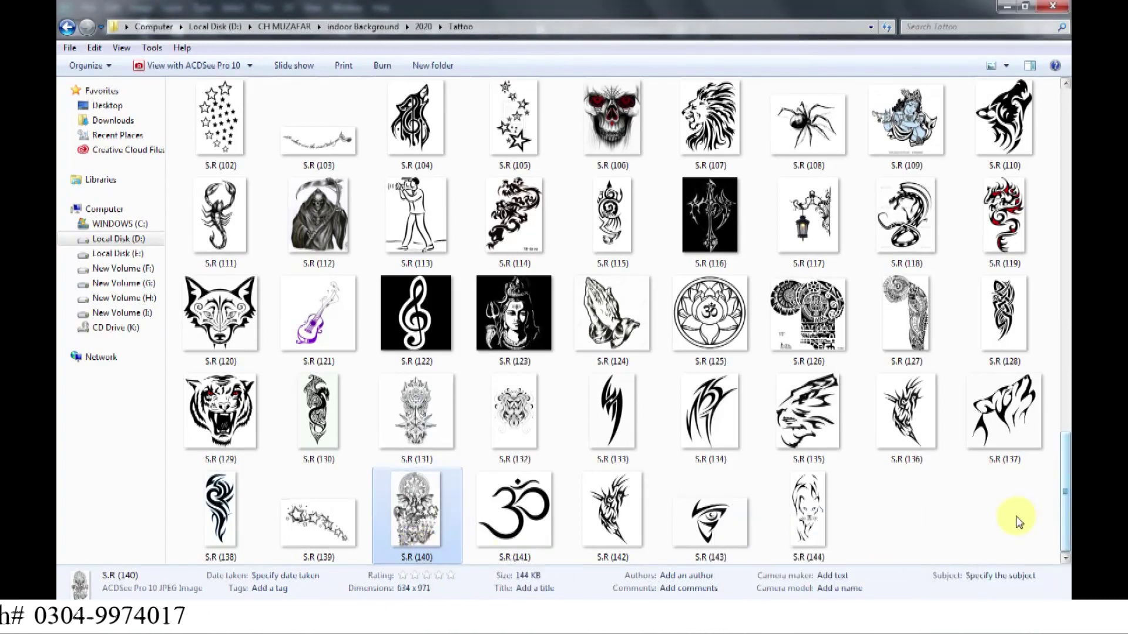
{"action": "left_click", "coordinate": [998, 522]}
{"action": "scroll", "coordinate": [590, 285], "scroll_direction": "up", "scroll_amount": 15}
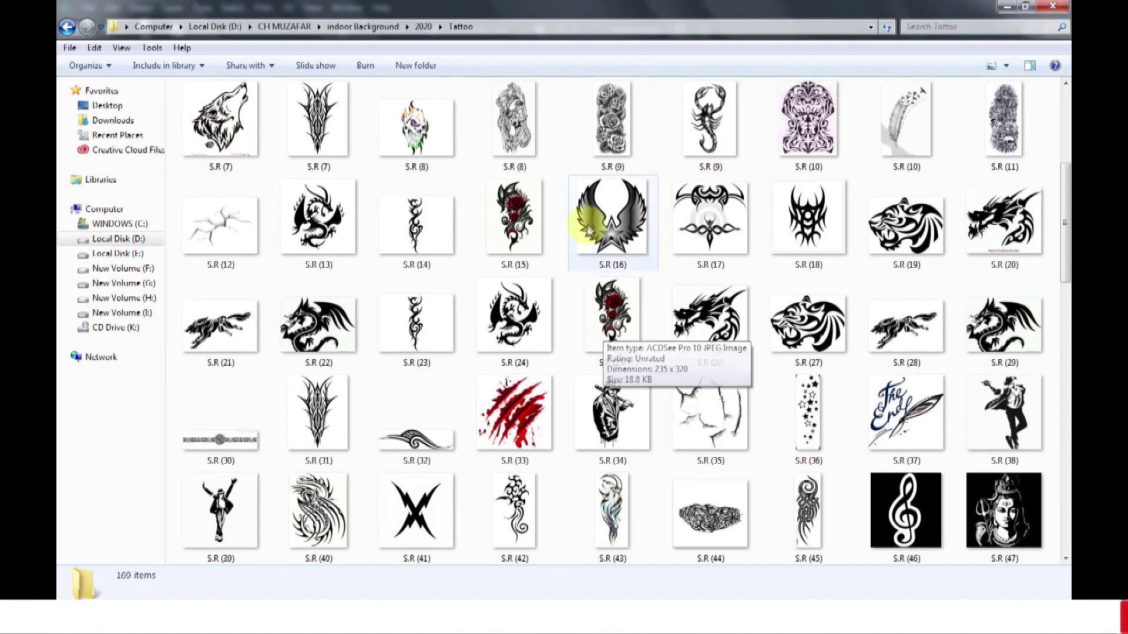
{"action": "left_click", "coordinate": [486, 391]}
{"action": "scroll", "coordinate": [589, 385], "scroll_direction": "up", "scroll_amount": 5}
{"action": "mouse_move", "coordinate": [514, 344]}
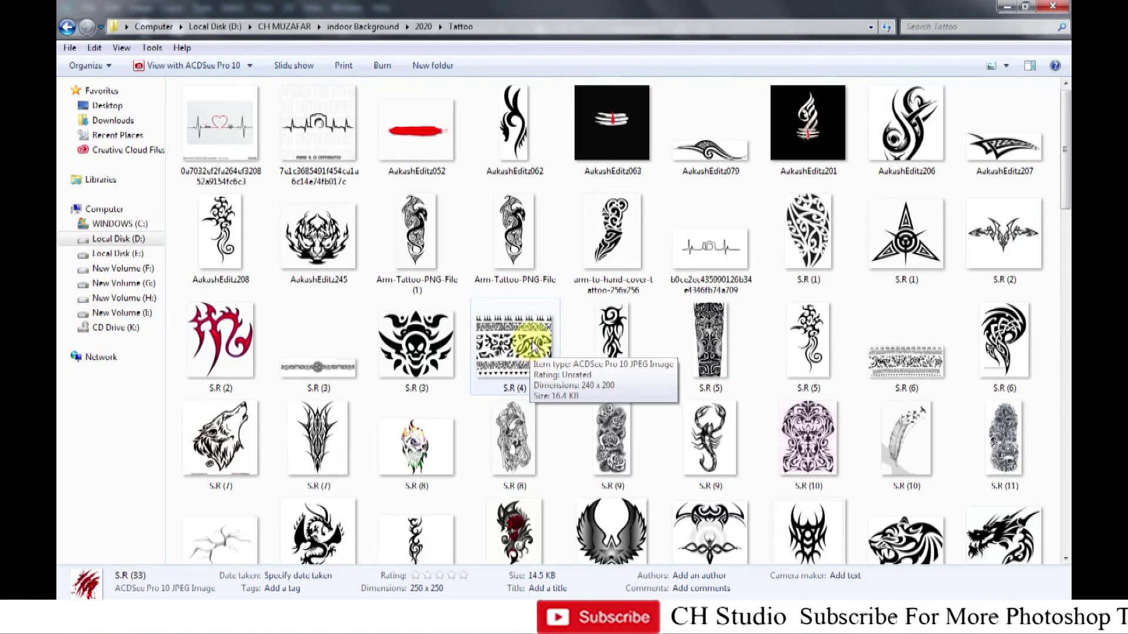
{"action": "left_click", "coordinate": [532, 351]}
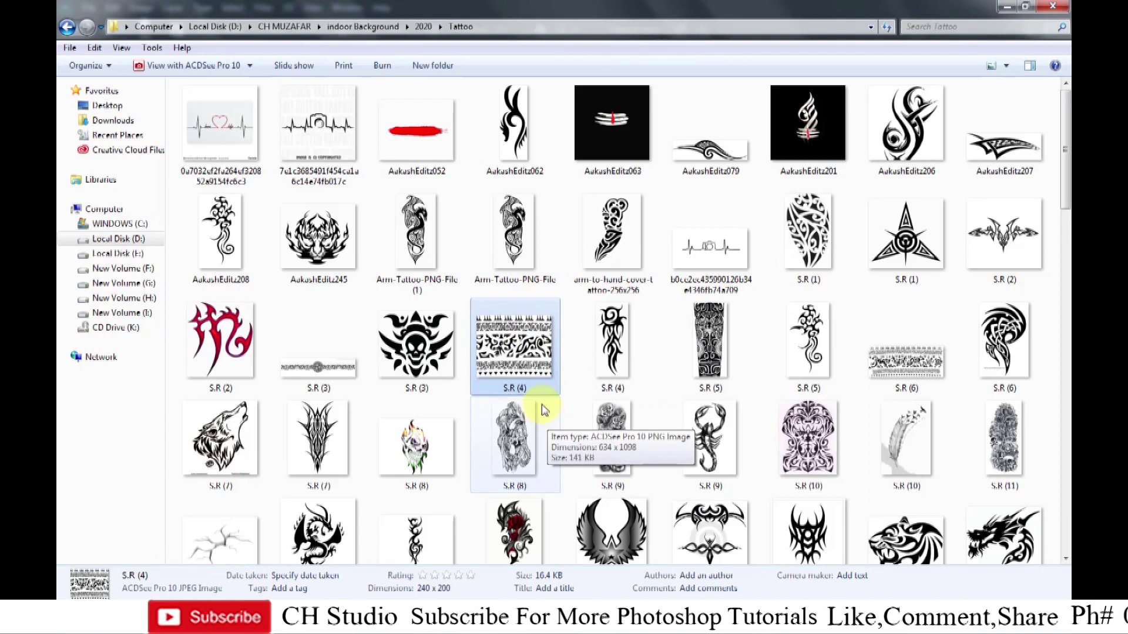
{"action": "left_click", "coordinate": [605, 458]}
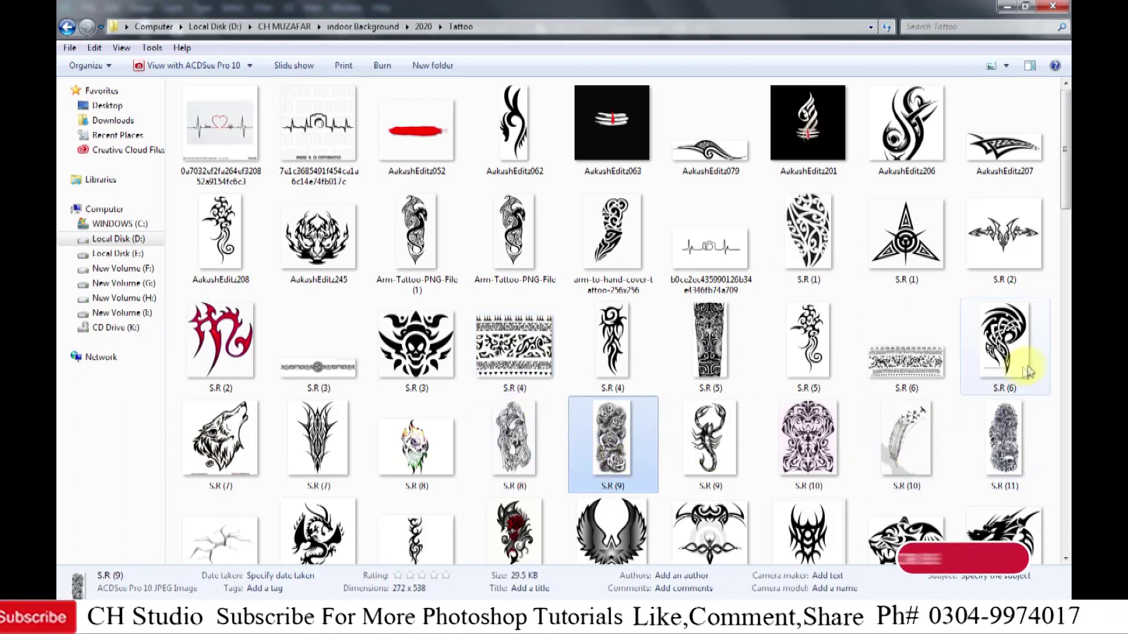
{"action": "left_click", "coordinate": [1051, 369]}
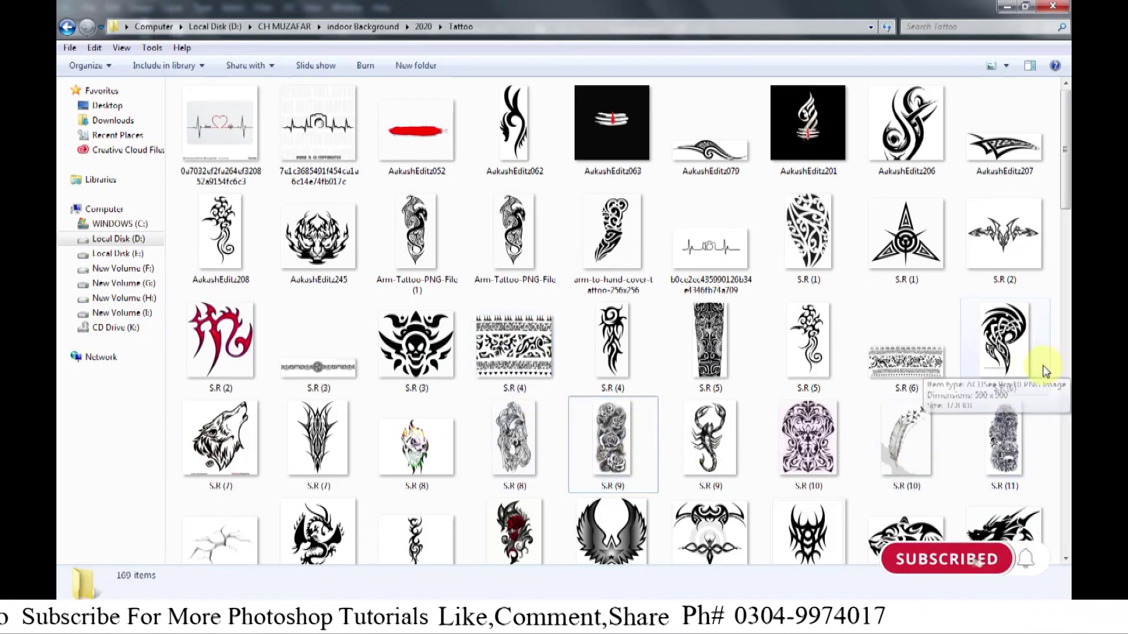